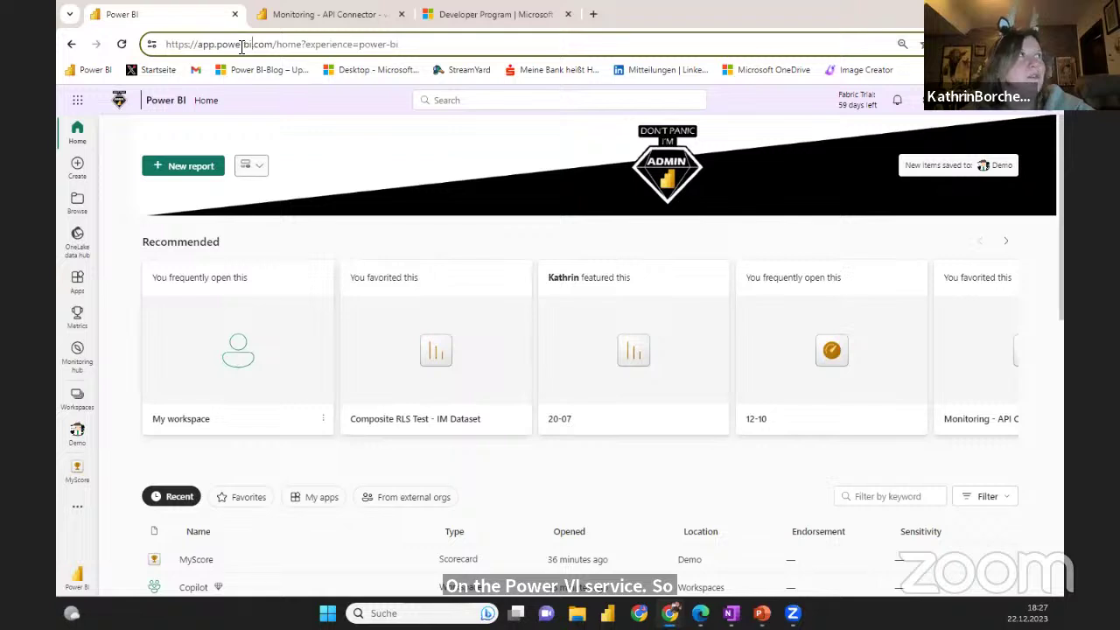
# Look through the service's Create page, Browse page, OneLake data hub and Apps list.
pyautogui.moveTo(273, 46); pyautogui.dragTo(164, 50)
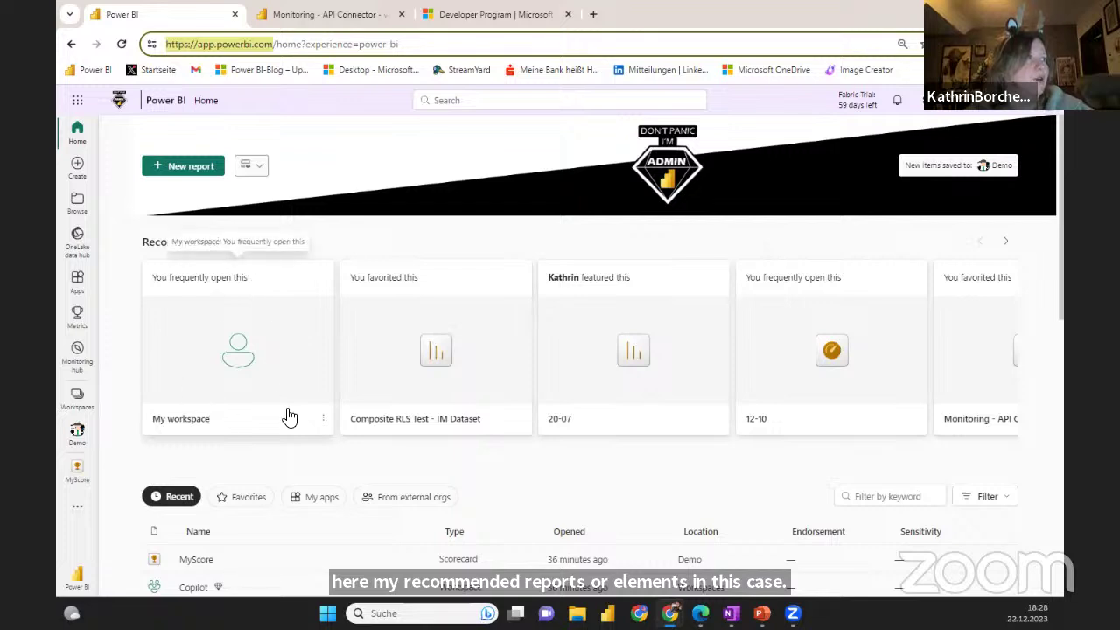
pyautogui.click(76, 170)
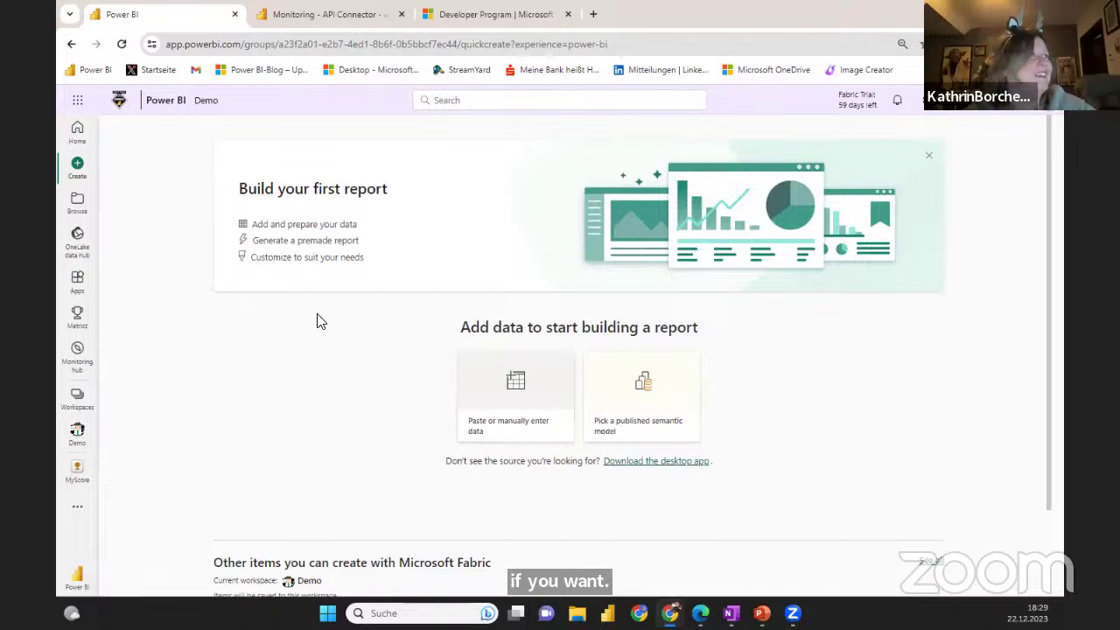
pyautogui.click(77, 210)
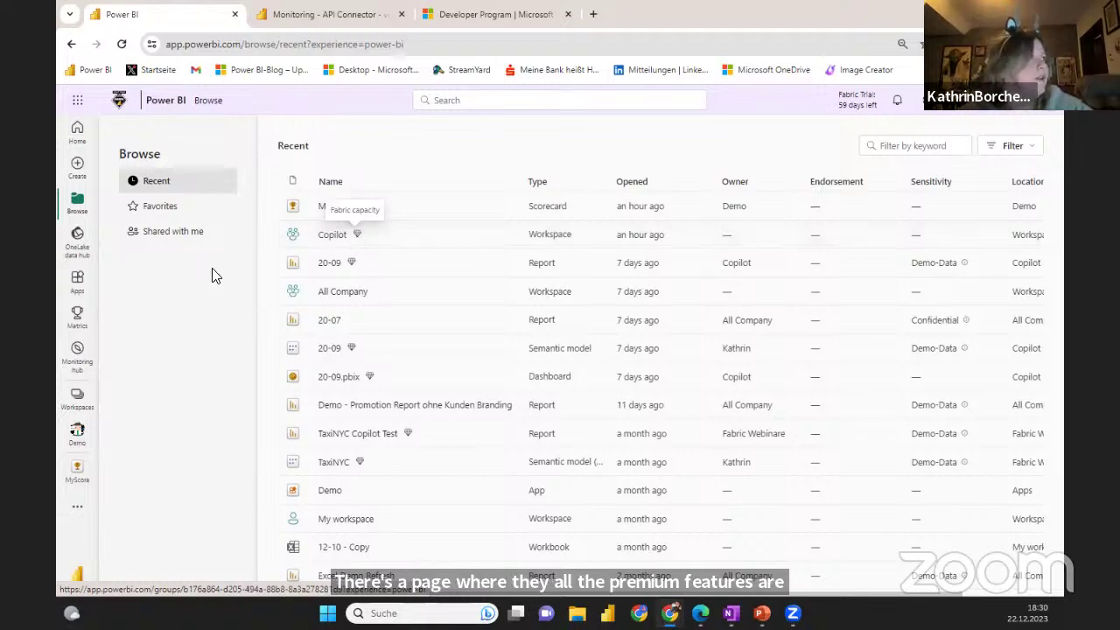
pyautogui.click(76, 237)
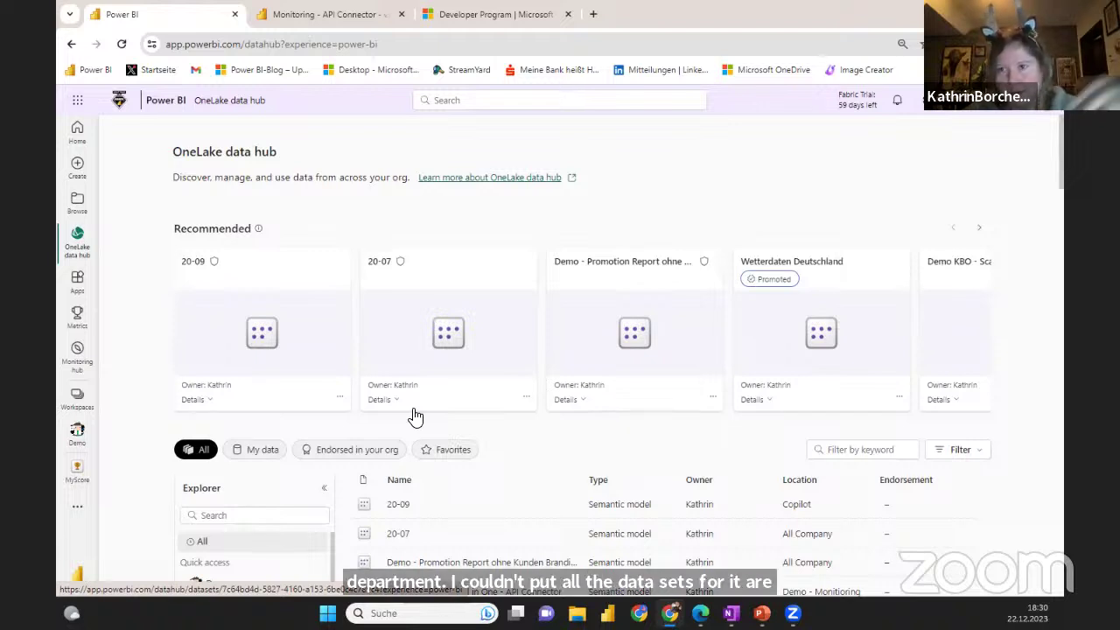
pyautogui.click(77, 282)
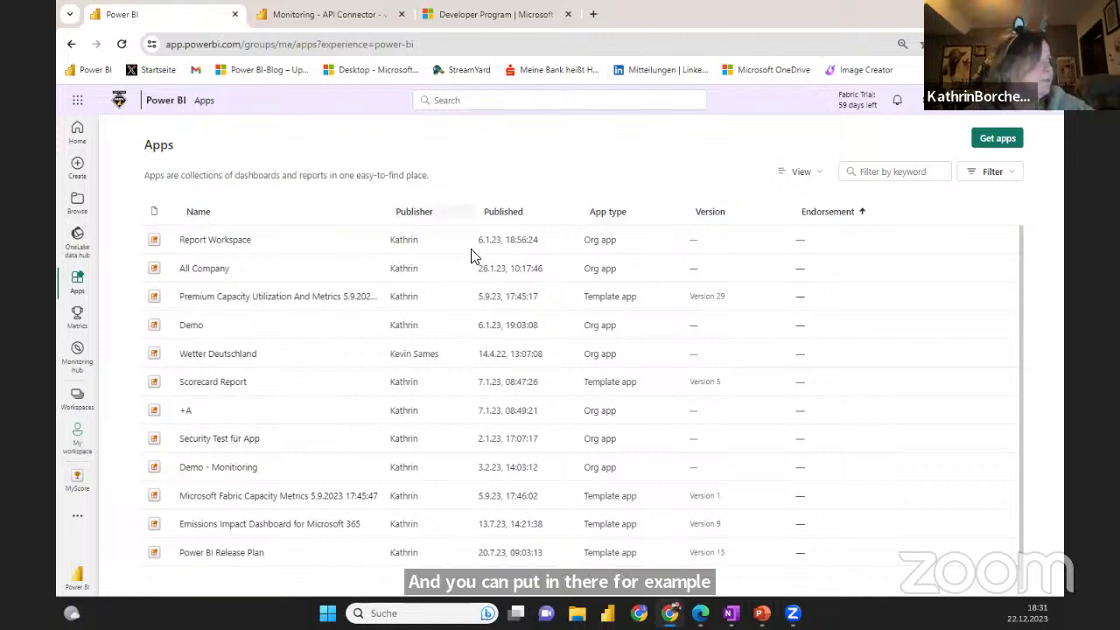
# Review the Metrics page, its MyScore scorecard and the activity statuses in the Monitoring hub.
pyautogui.click(77, 319)
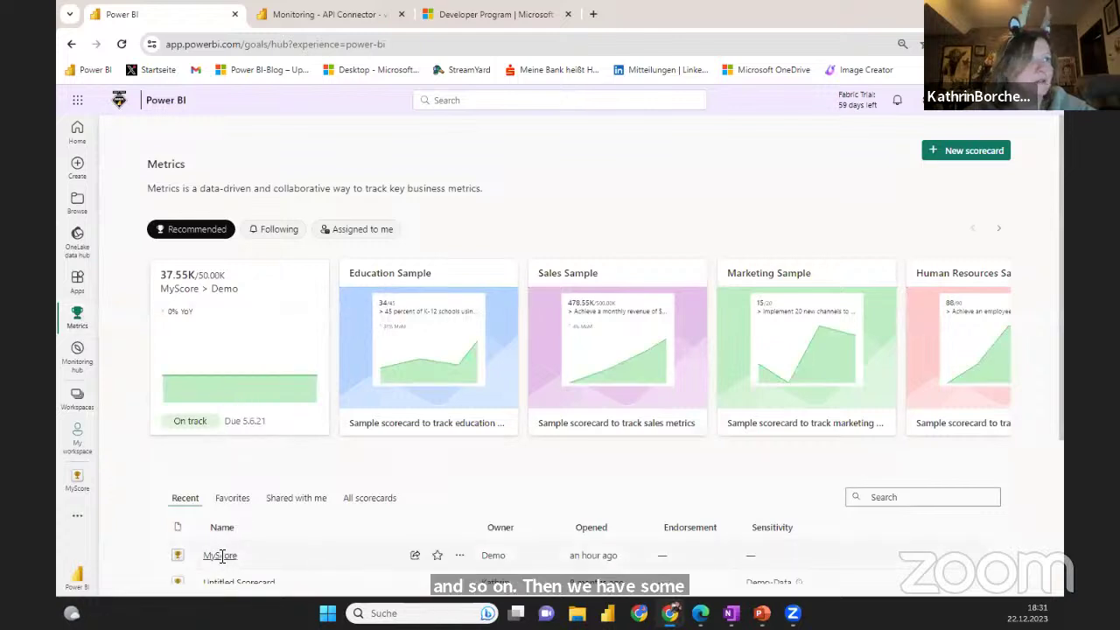
pyautogui.click(219, 556)
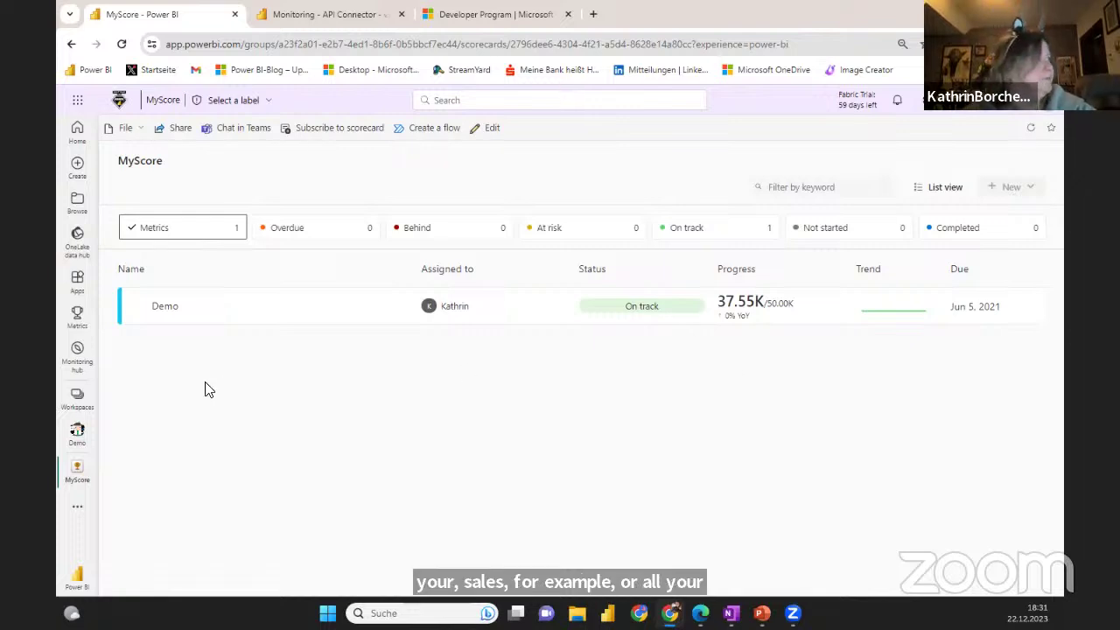
pyautogui.click(81, 361)
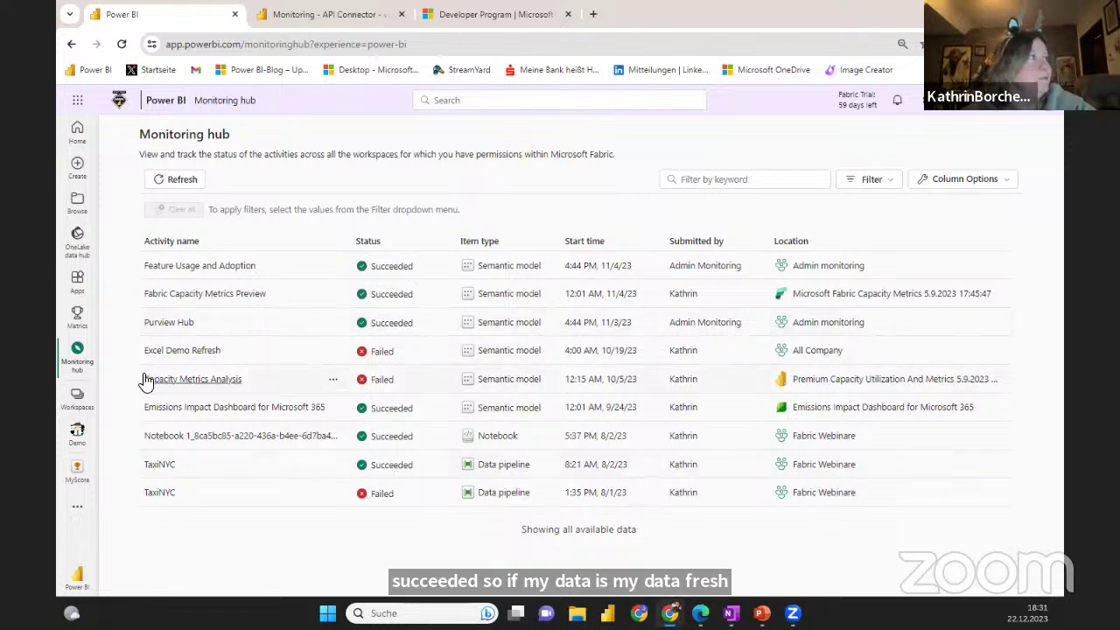
# Analyze the All Company workspace's 20-07 semantic model in Excel, opening the generated workbook in Excel for the web with its queries allowed.
pyautogui.click(81, 401)
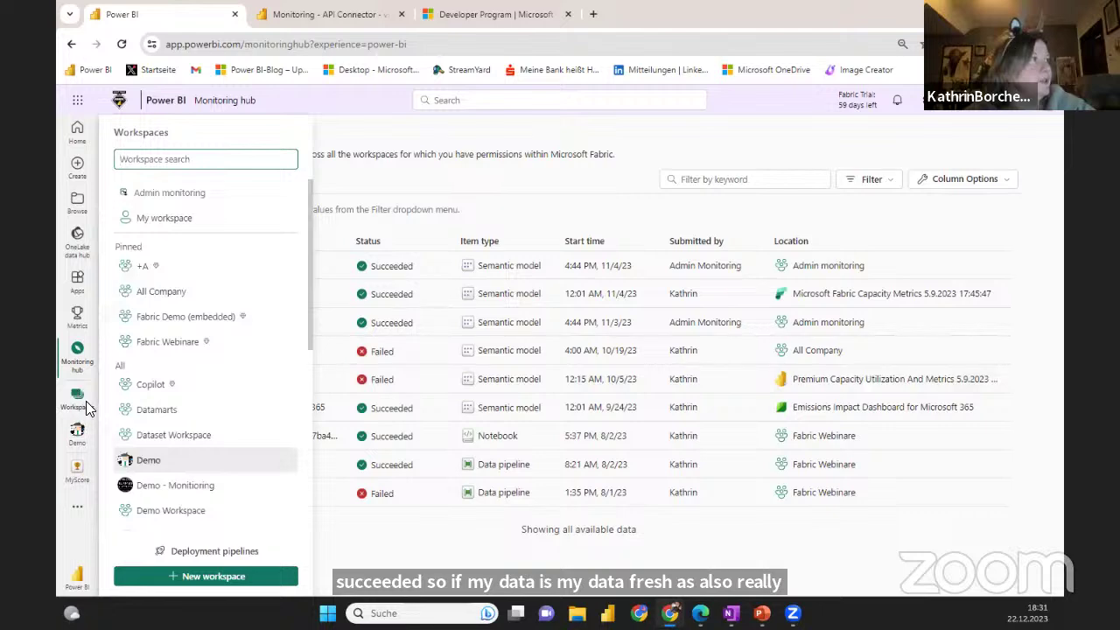
pyautogui.click(157, 292)
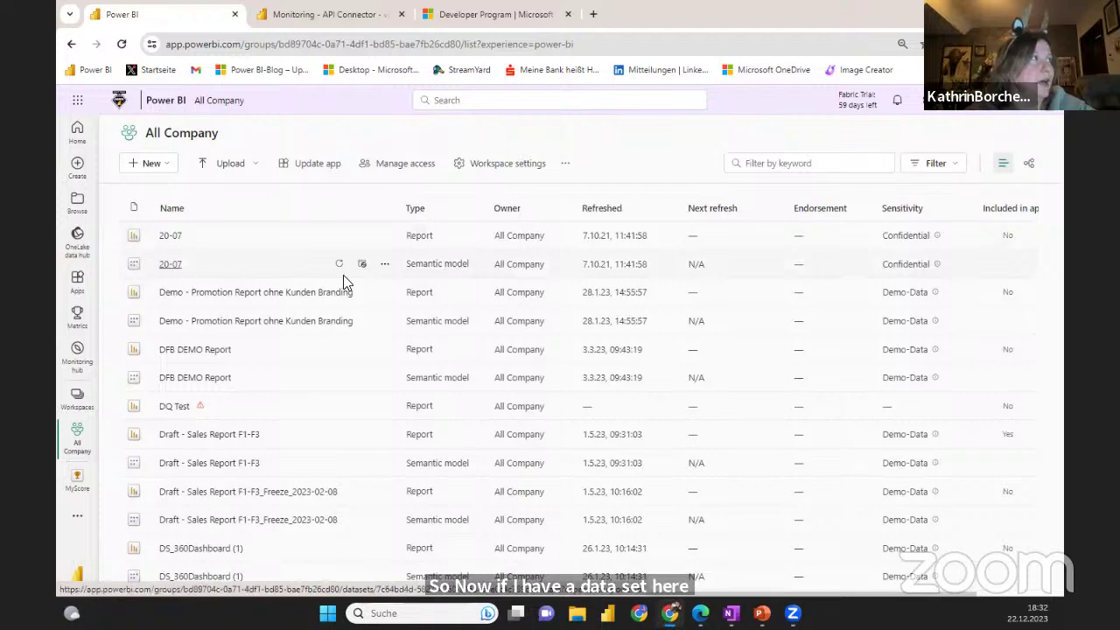
pyautogui.click(386, 264)
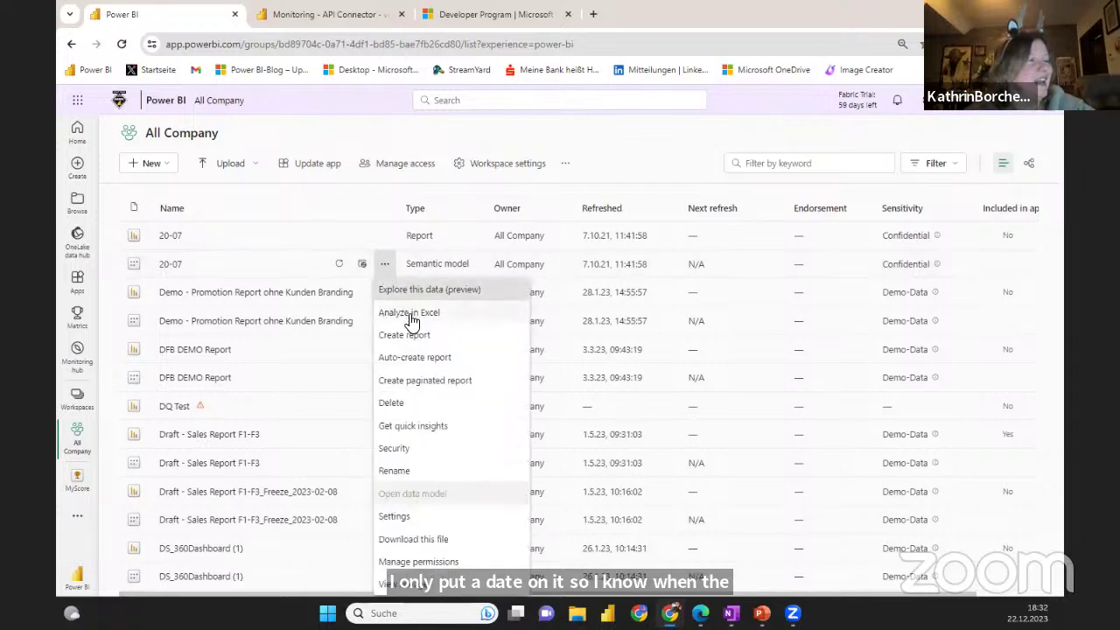
pyautogui.click(410, 314)
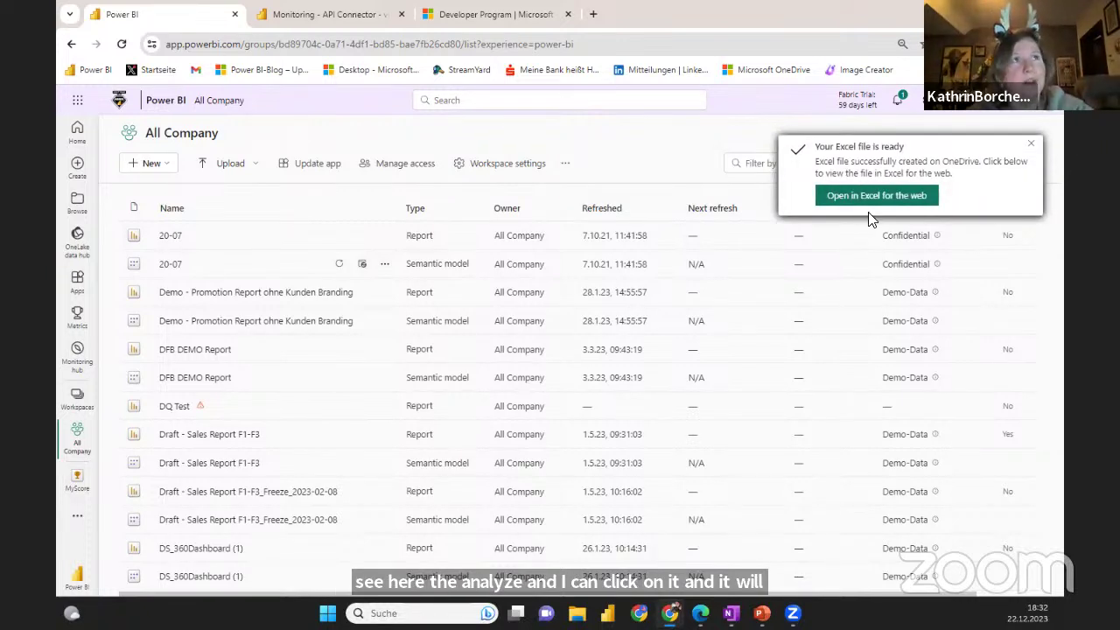
pyautogui.click(877, 196)
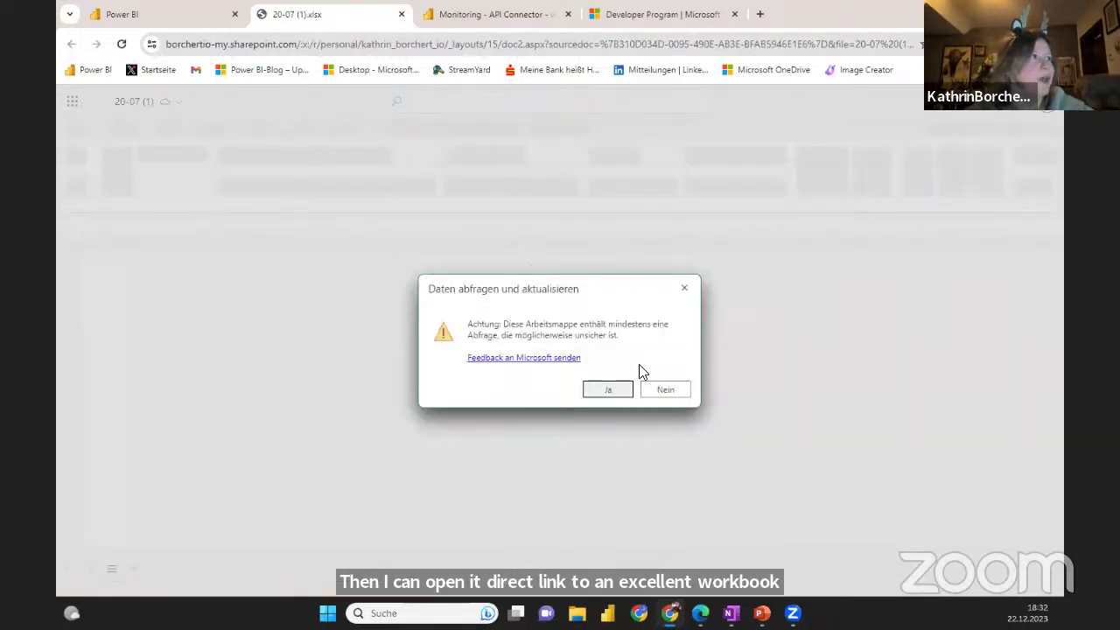
pyautogui.click(608, 387)
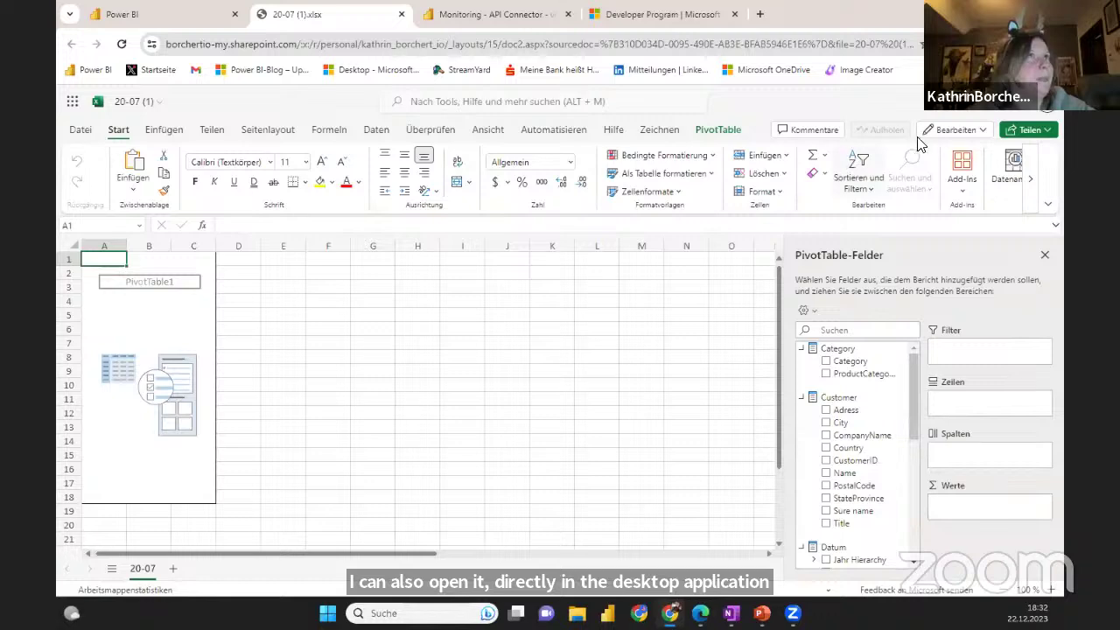
# Open the 20-07 (1) workbook in the Excel desktop app and maximize its window.
pyautogui.click(950, 131)
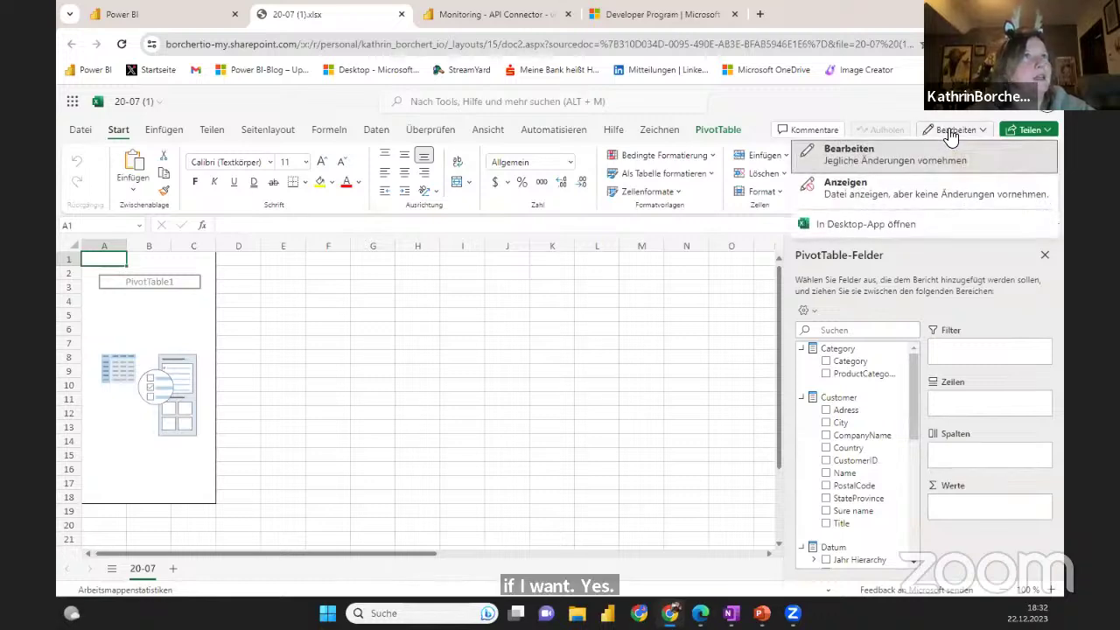
pyautogui.click(835, 227)
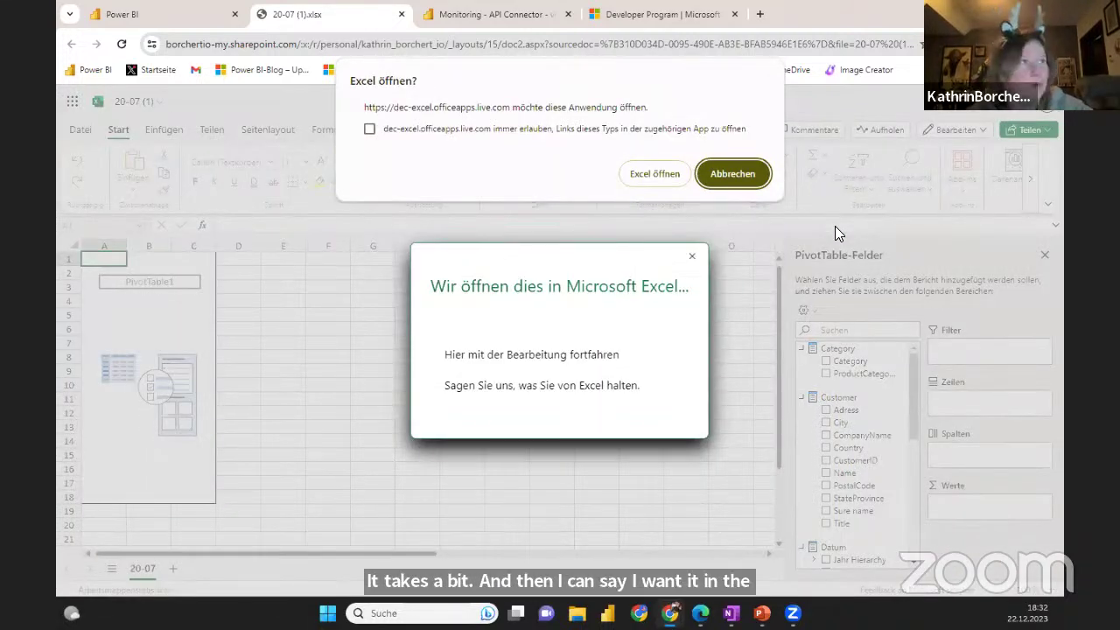
pyautogui.click(660, 179)
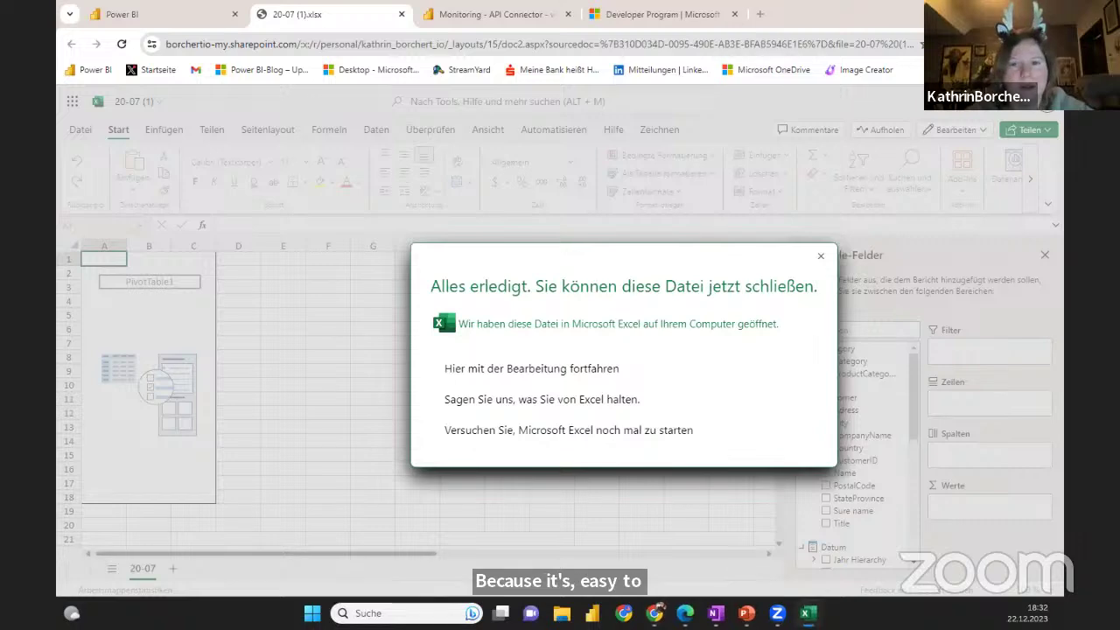
pyautogui.press('super+Right')
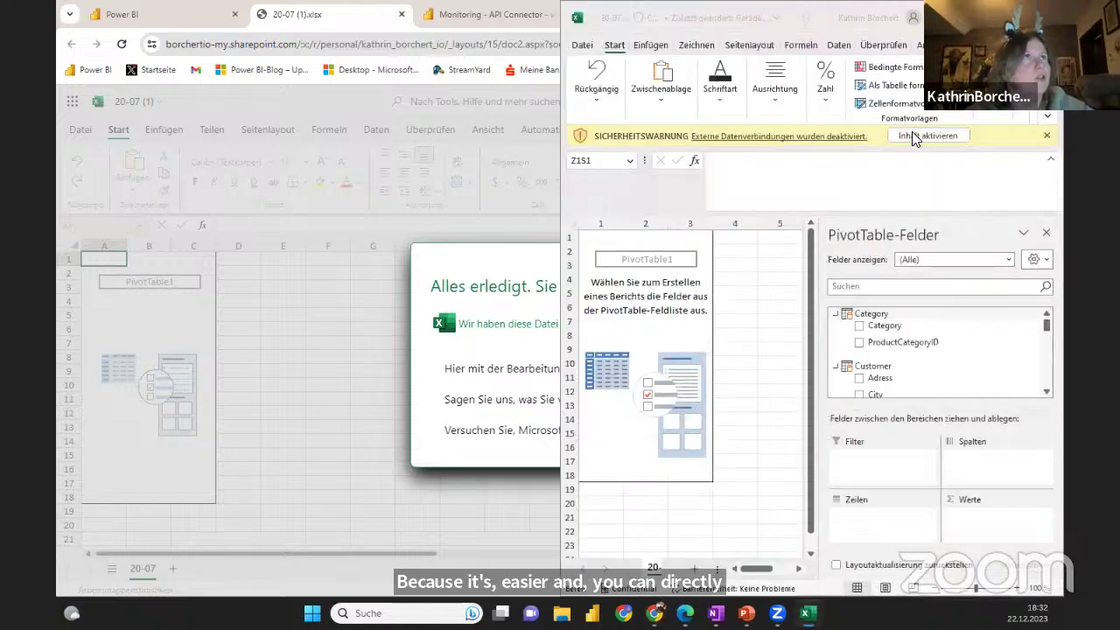
pyautogui.press('super+Up')
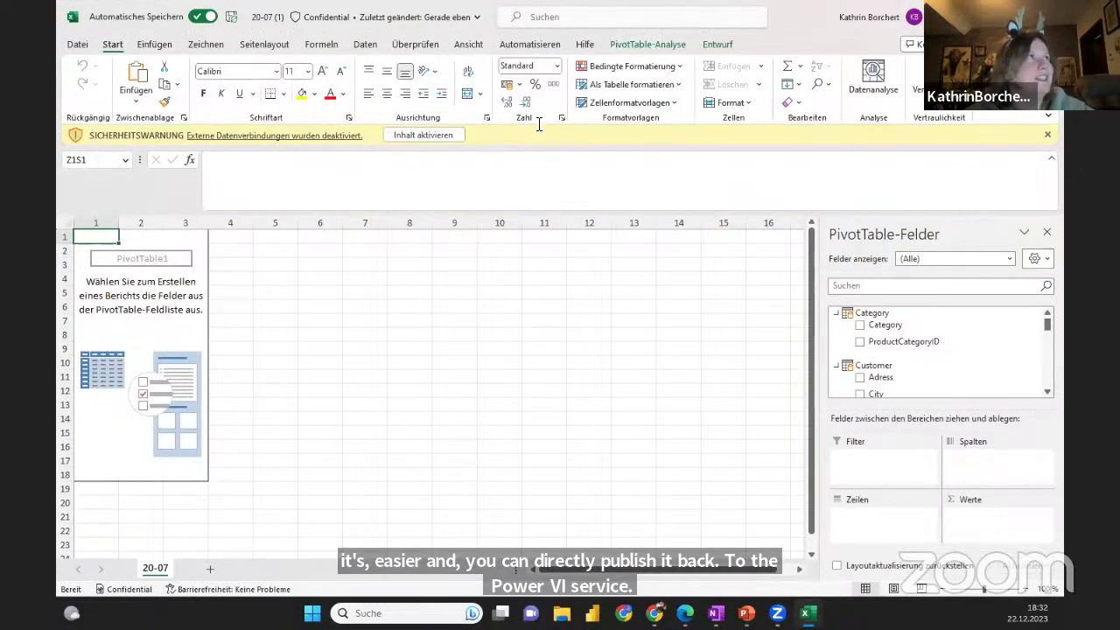
# Enable the workbook's external data connections, mark it as a trusted document and authenticate with the second listed Microsoft account.
pyautogui.click(395, 138)
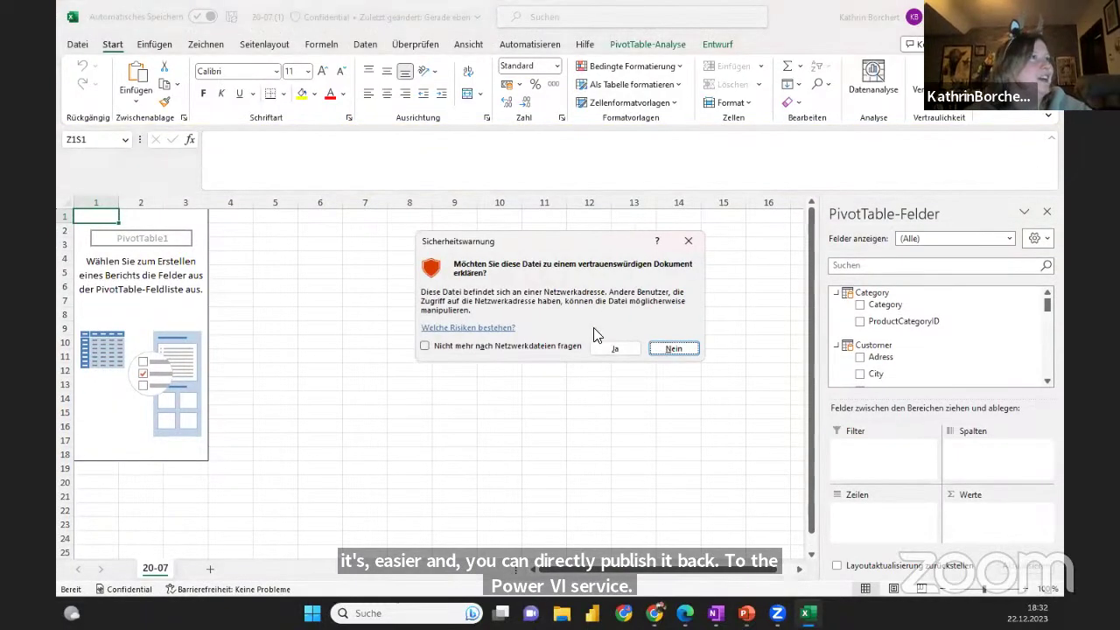
pyautogui.click(612, 348)
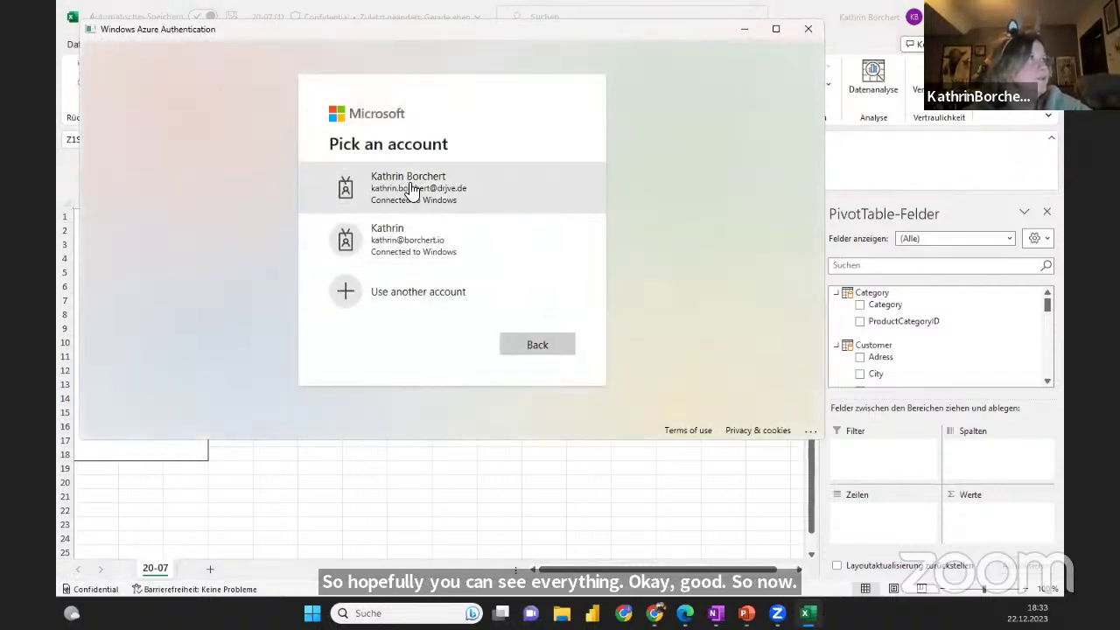
pyautogui.click(424, 252)
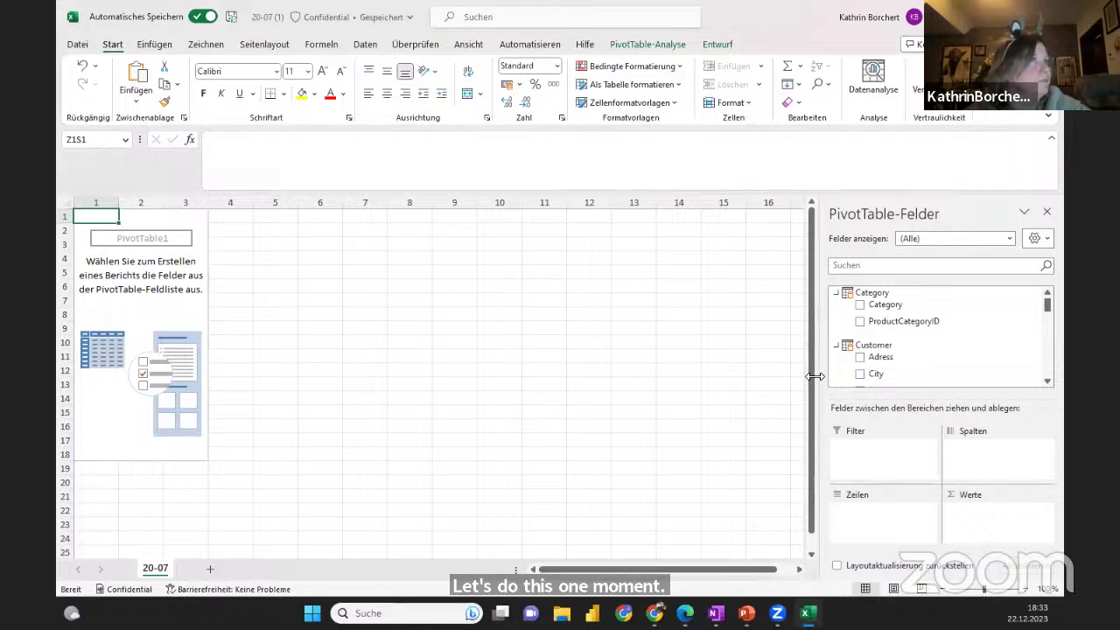
# Add the Category and Revenue fields to the PivotTable rows and collapse the Accessories, Bib-Shorts and Bike Racks groups.
pyautogui.click(860, 305)
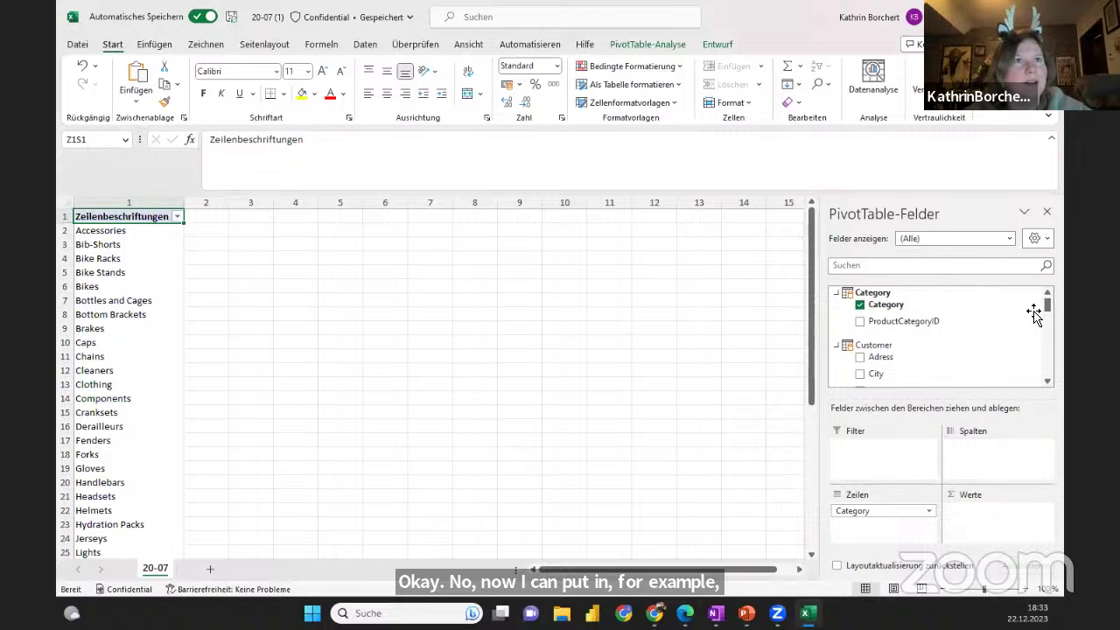
pyautogui.moveTo(1047, 300); pyautogui.dragTo(1045, 369)
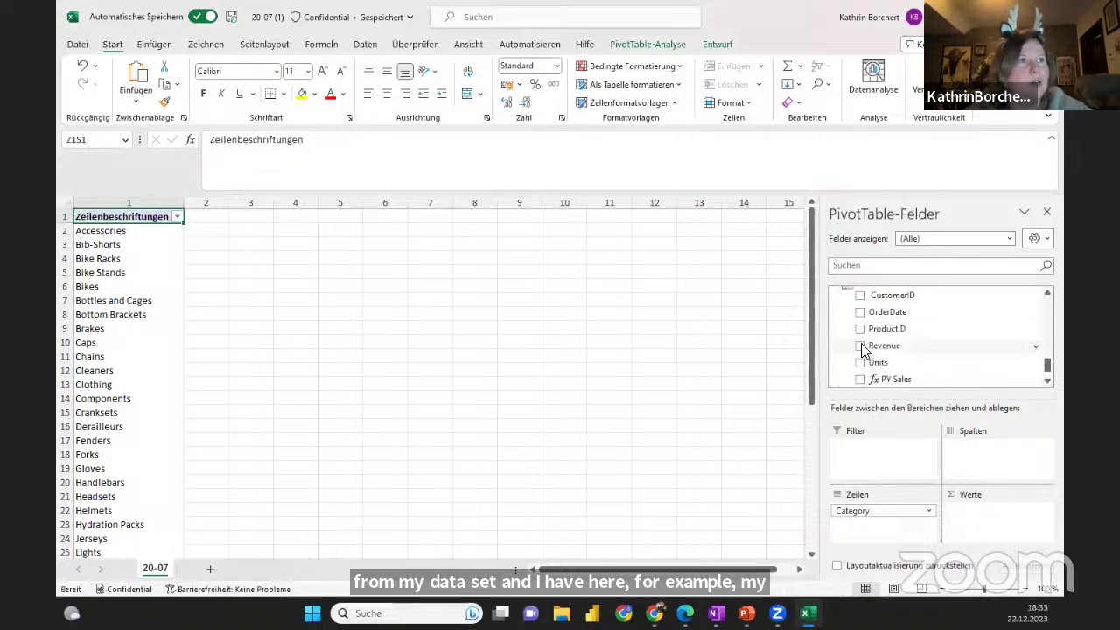
pyautogui.click(859, 346)
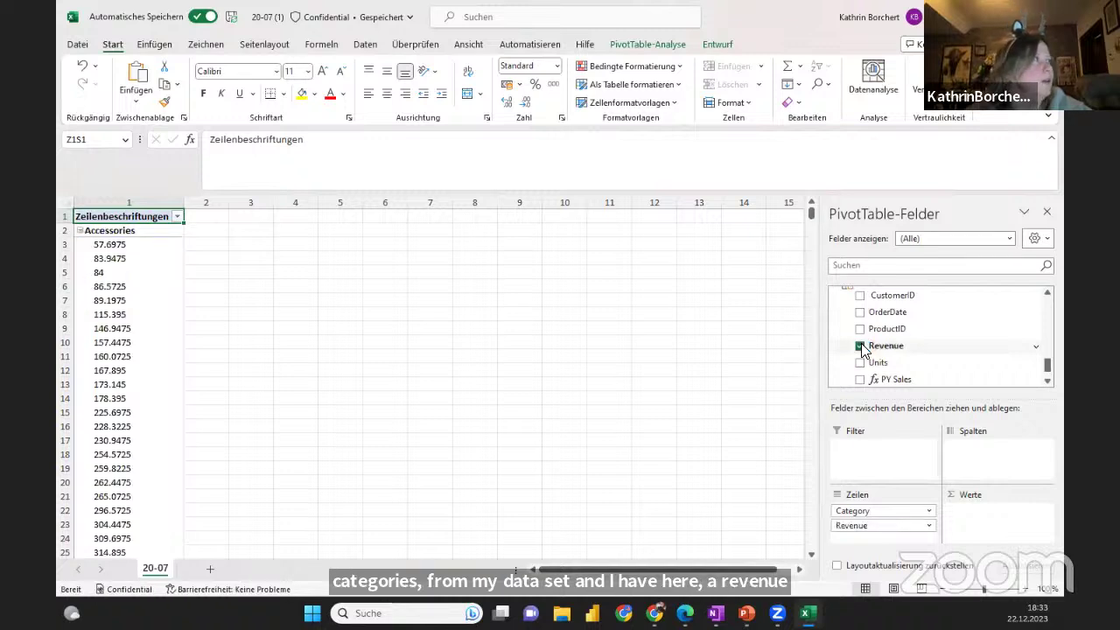
pyautogui.click(80, 231)
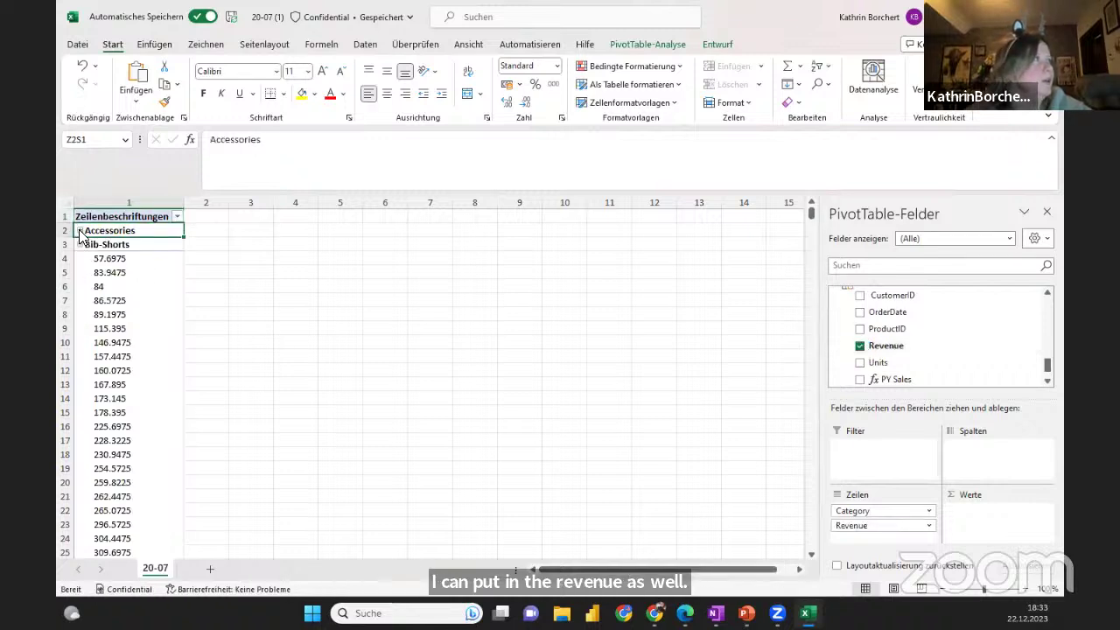
pyautogui.click(80, 246)
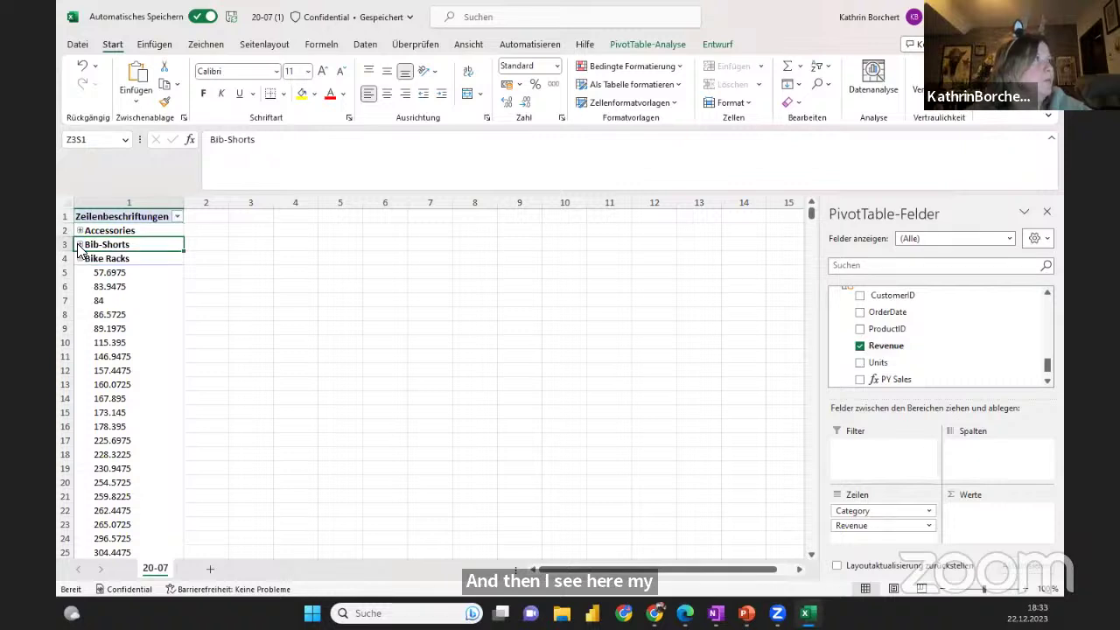
pyautogui.click(80, 259)
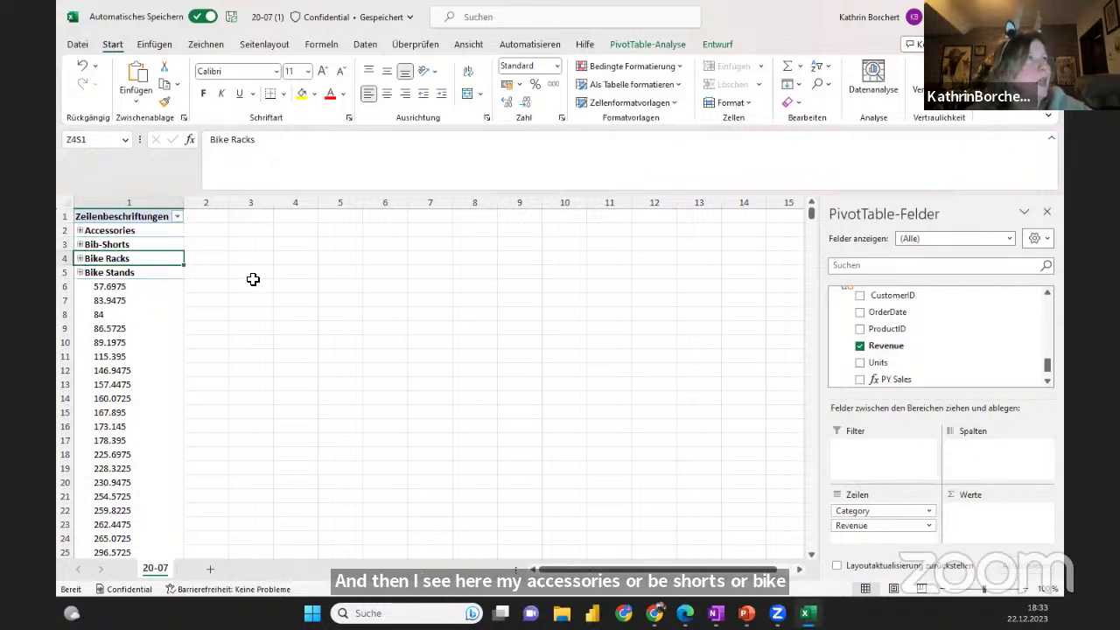
# Save a copy of the workbook to the preselected OneDrive folder as 20-07 (2) and acknowledge the AutoSave notice.
pyautogui.click(77, 45)
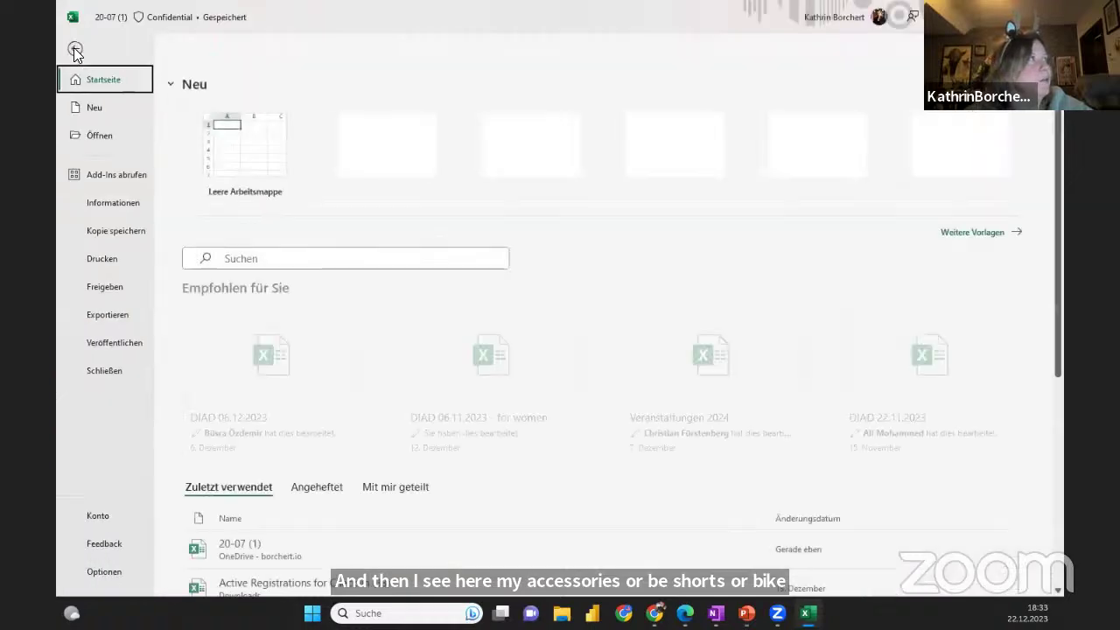
pyautogui.click(118, 231)
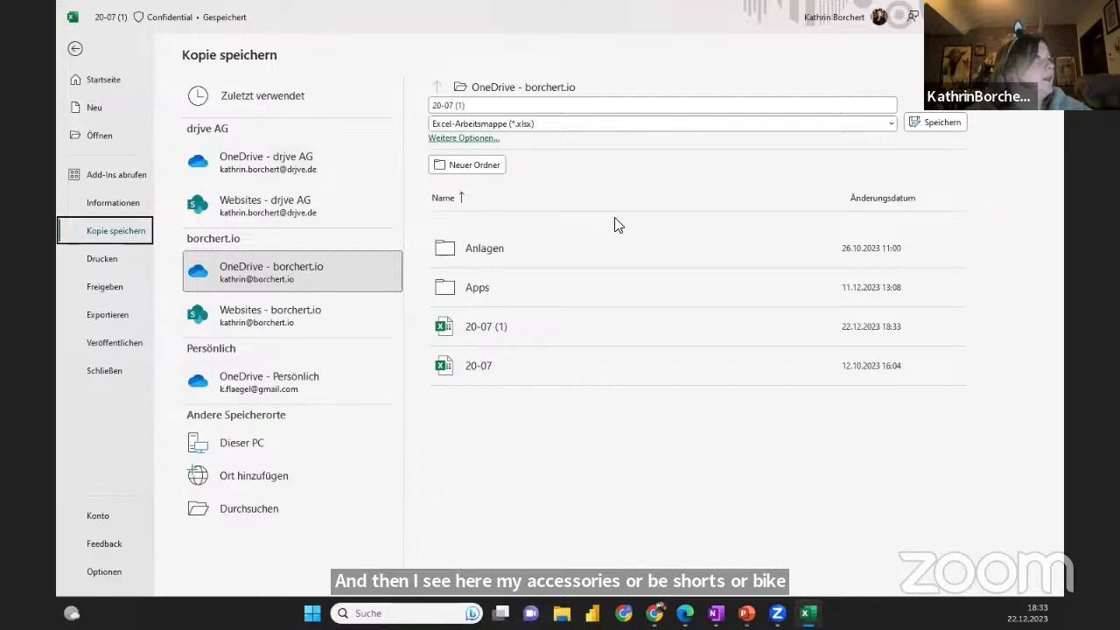
pyautogui.click(473, 106)
pyautogui.click(473, 108)
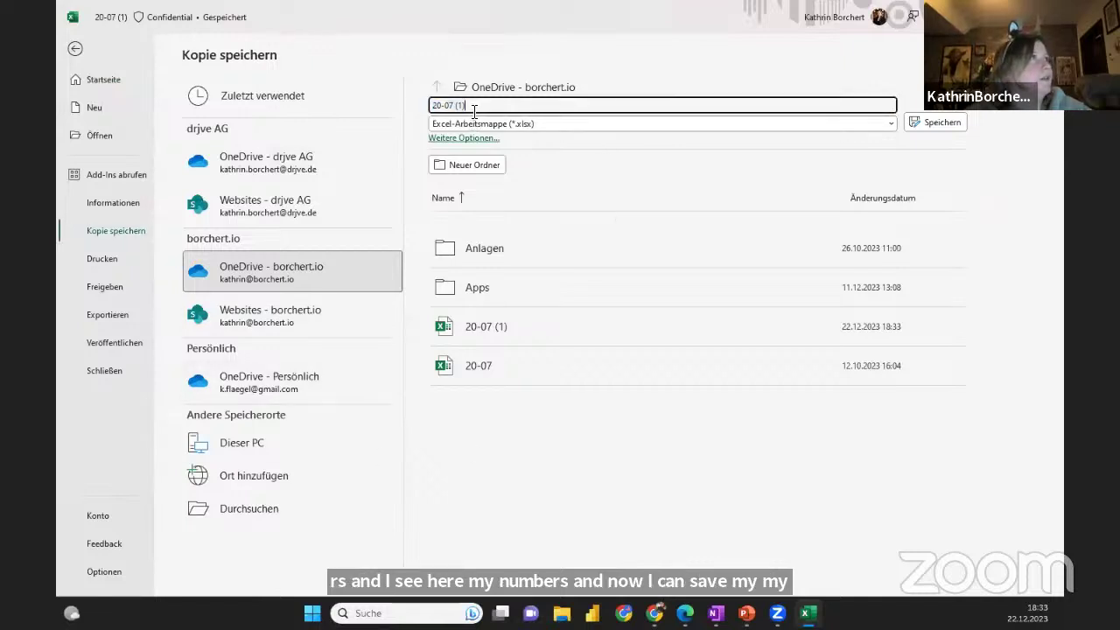
pyautogui.press('BackSpace')
pyautogui.press('BackSpace')
pyautogui.write('2)')
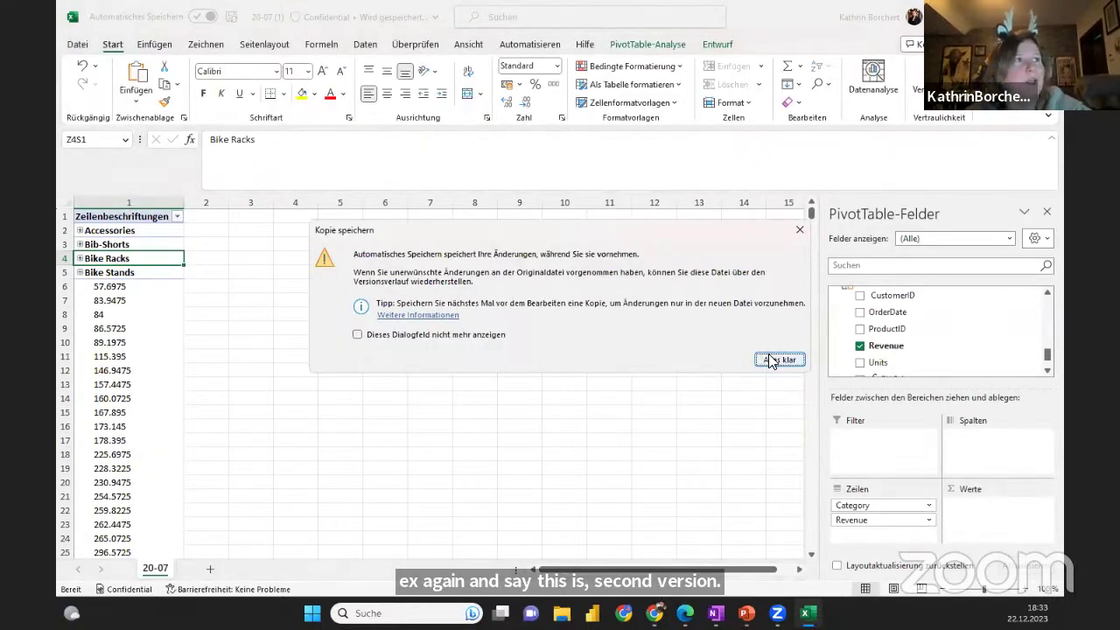
pyautogui.click(773, 362)
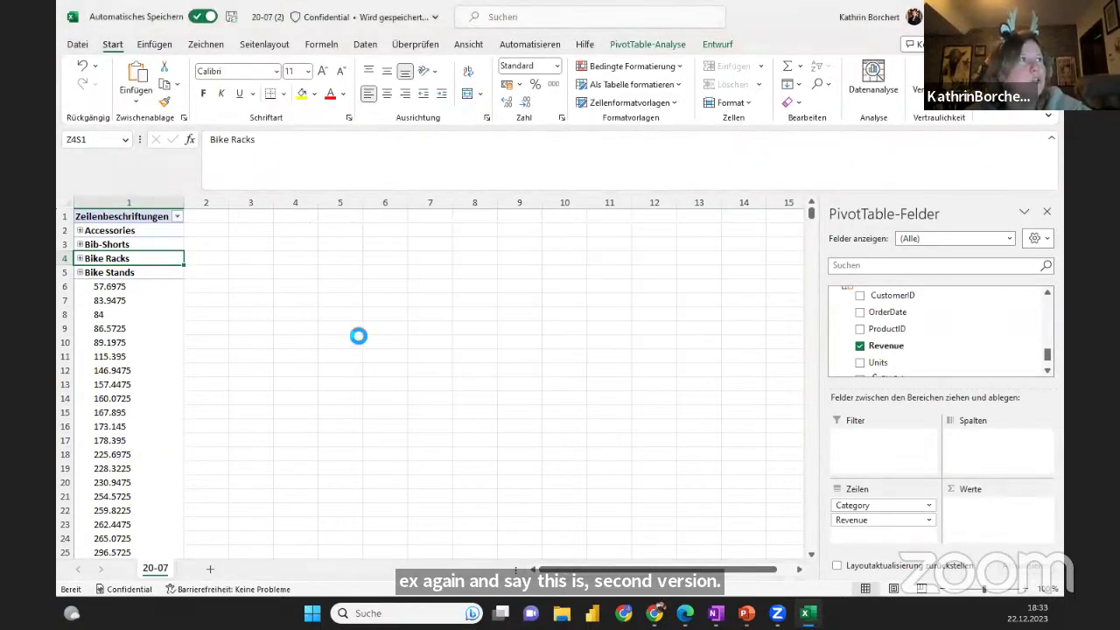
# Try to publish the 20-07 (2) workbook to Power BI by uploading it.
pyautogui.click(82, 46)
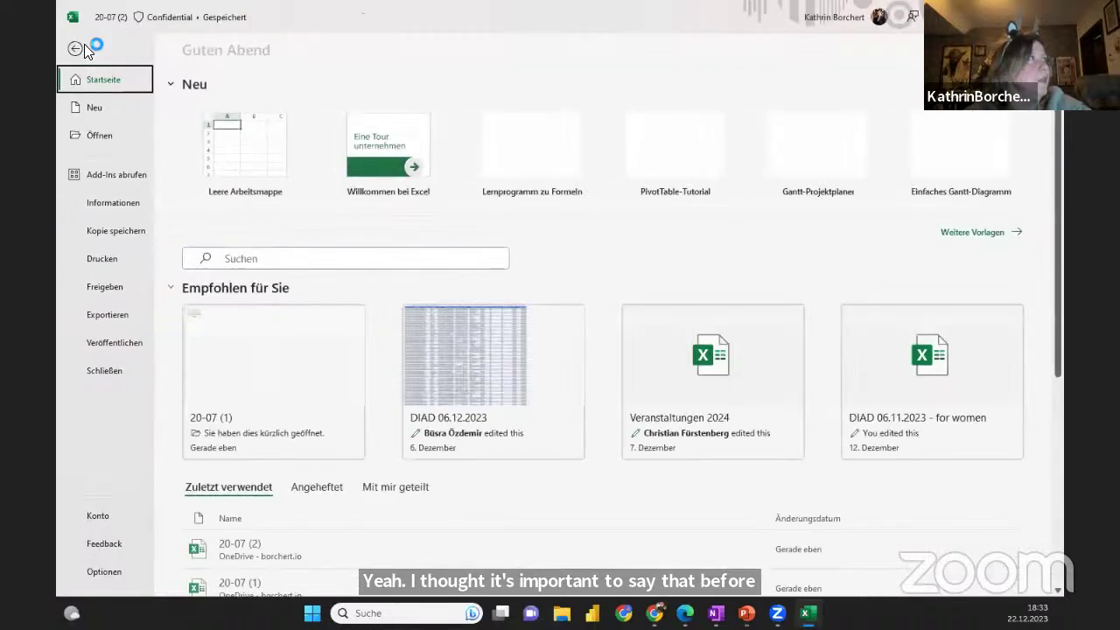
pyautogui.click(103, 342)
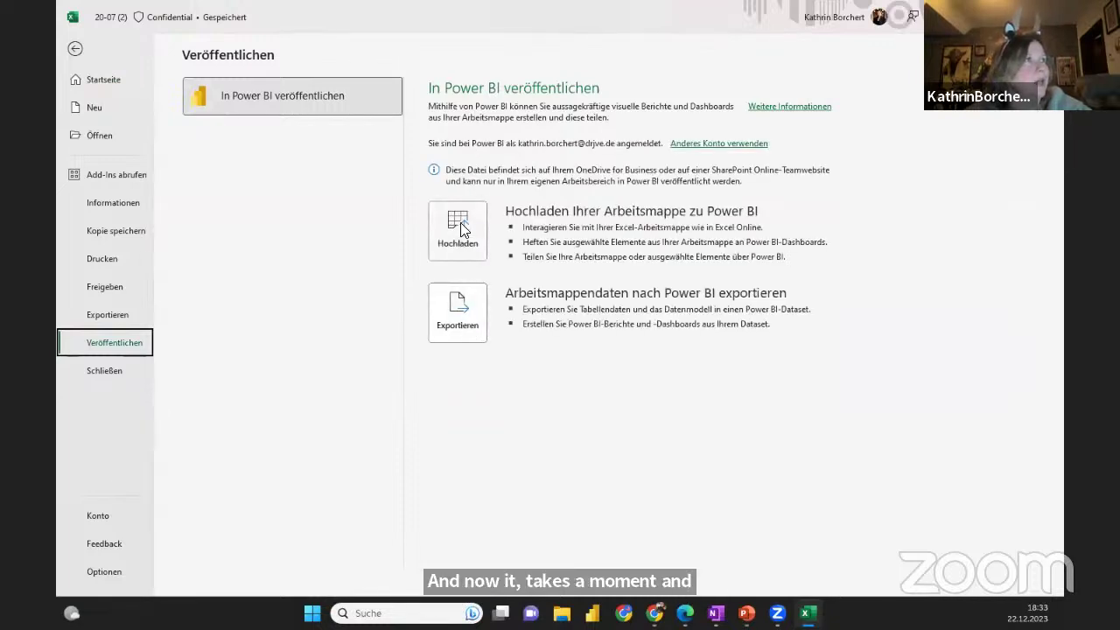
pyautogui.click(455, 223)
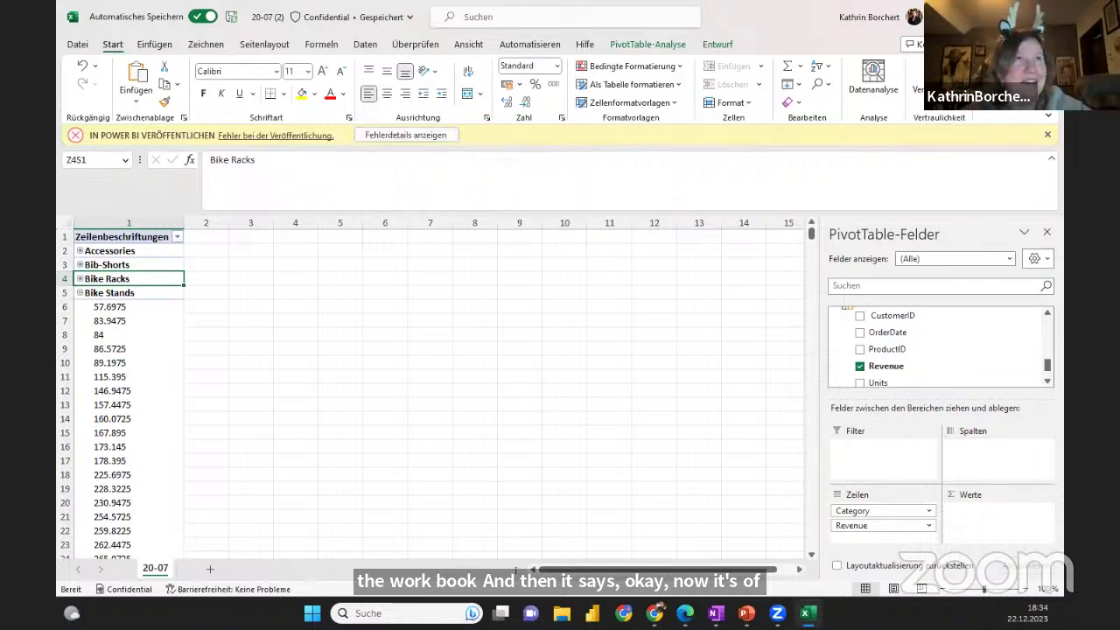
# Switch to Power BI in the browser and open My workspace.
pyautogui.hotkey('alt', 'Tab')
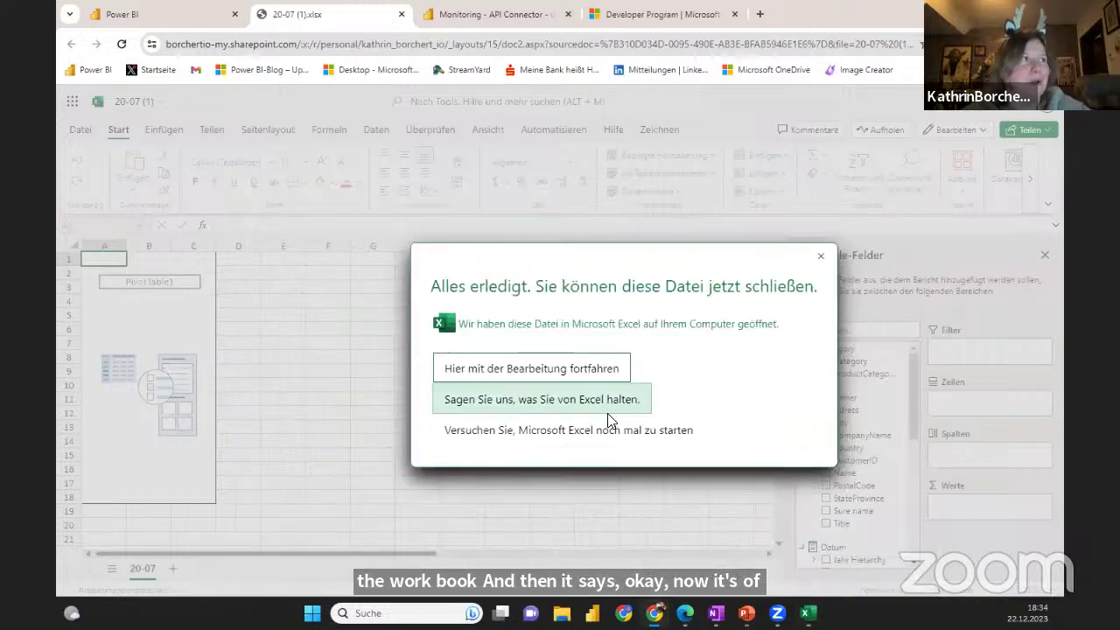
pyautogui.click(168, 12)
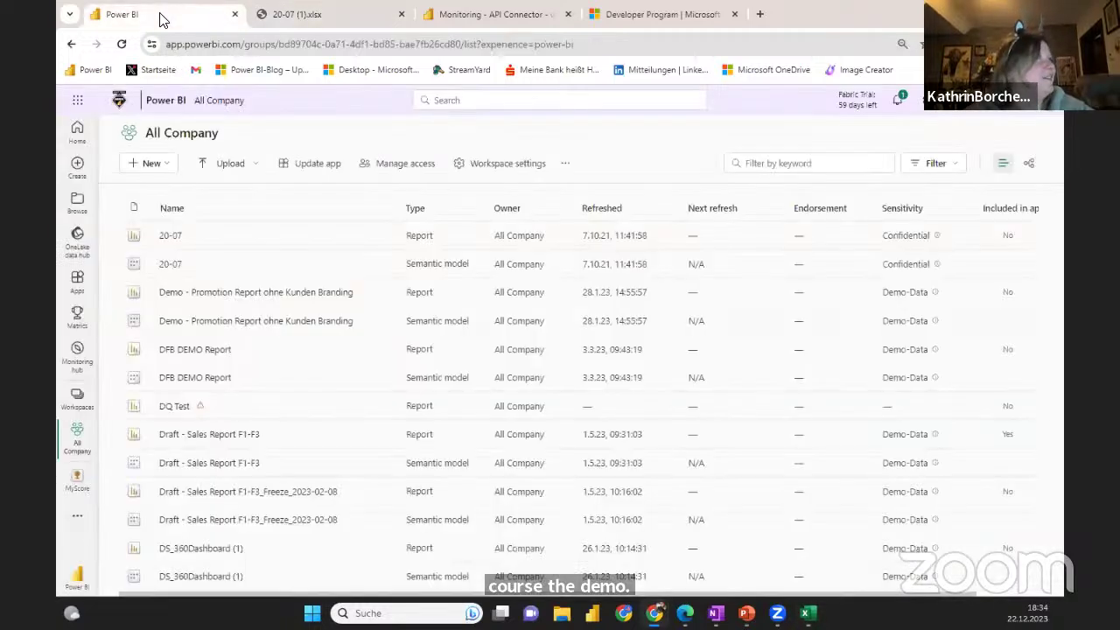
pyautogui.click(76, 404)
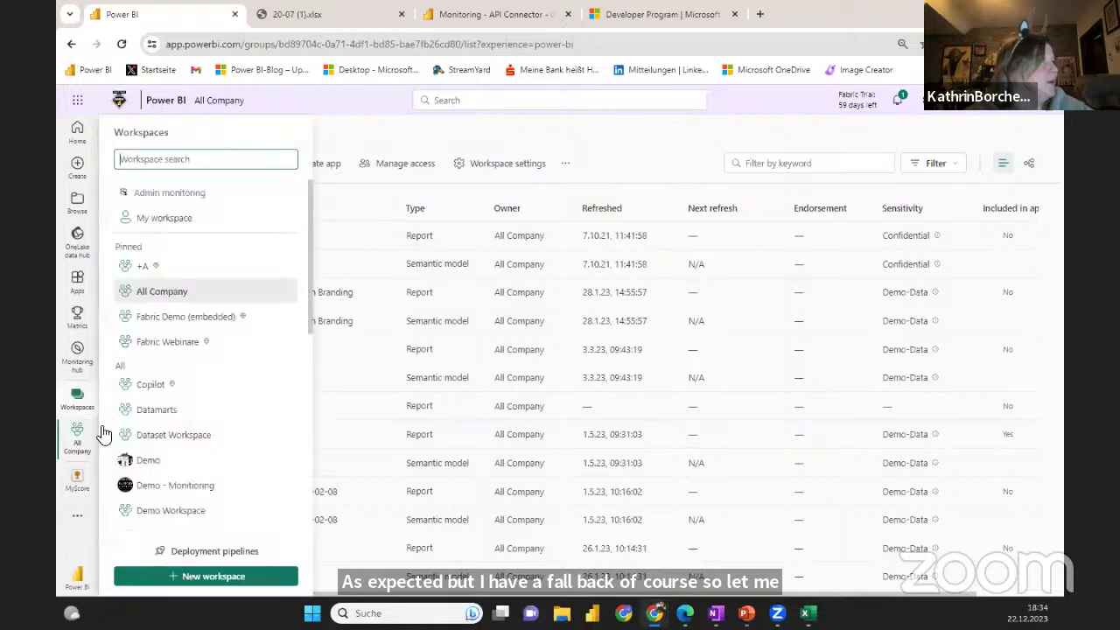
pyautogui.click(155, 220)
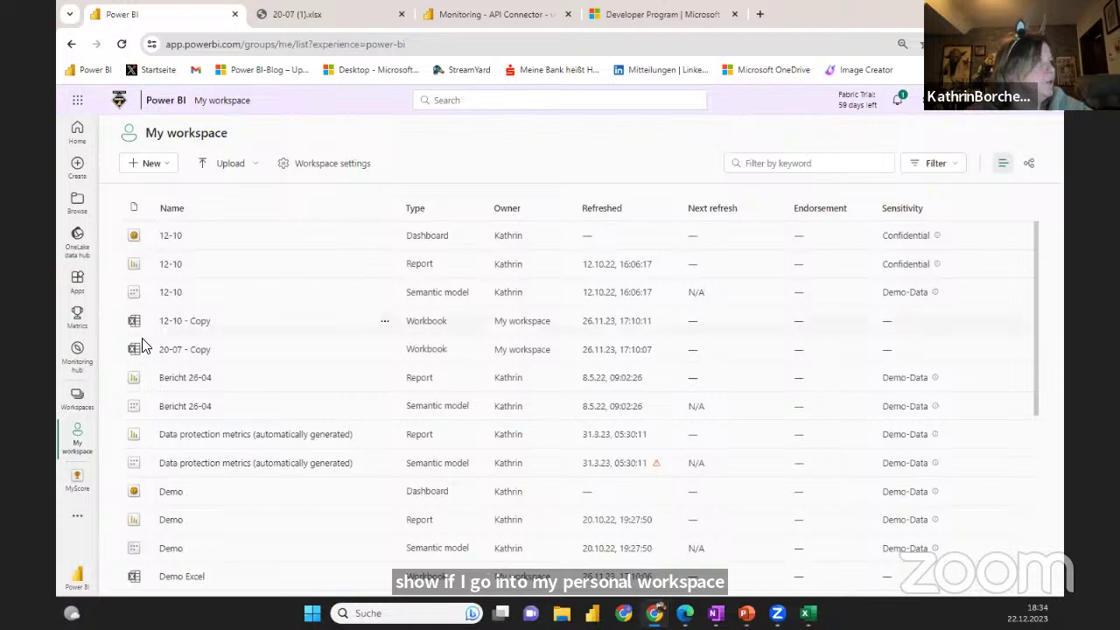
# Try to open the 12-10 - Copy workbook, view the pinned MyScore scorecard and return to the workbook.
pyautogui.click(181, 321)
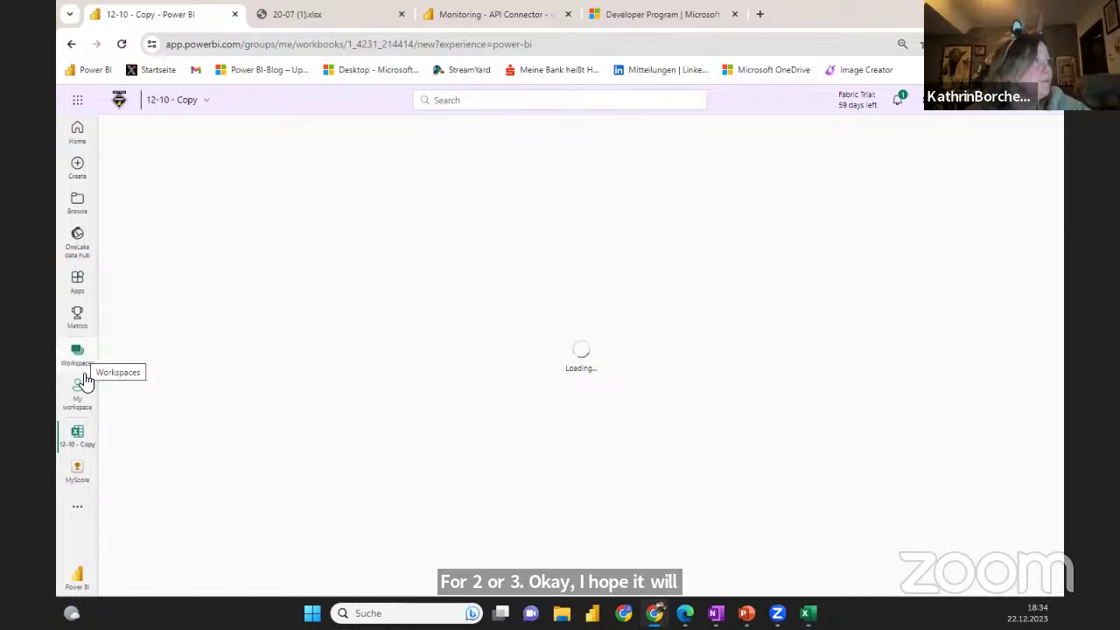
pyautogui.click(83, 487)
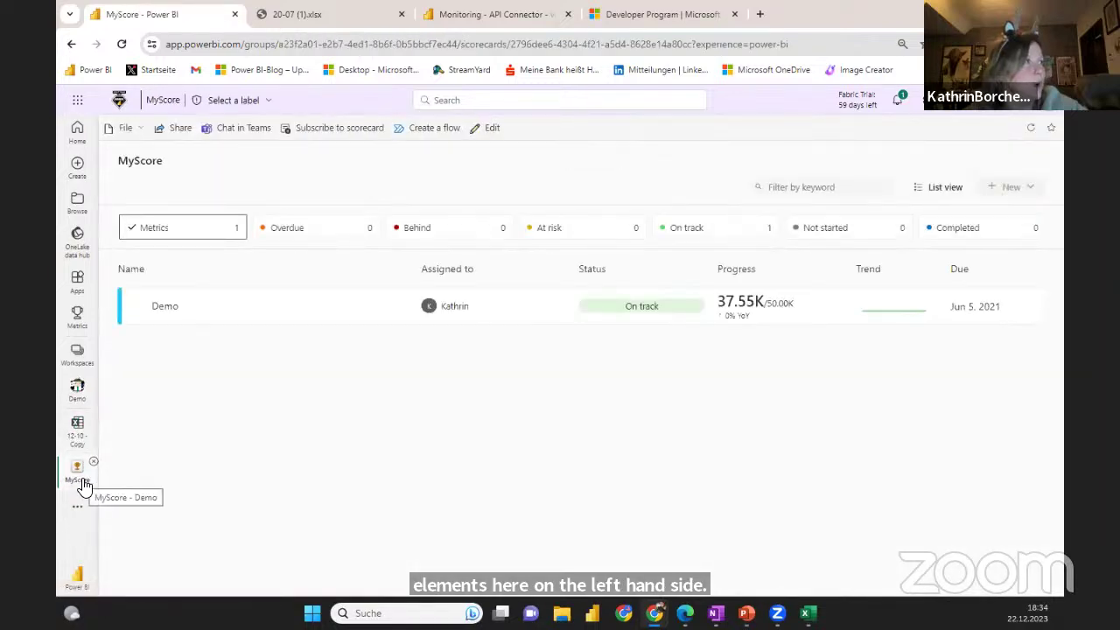
pyautogui.click(75, 433)
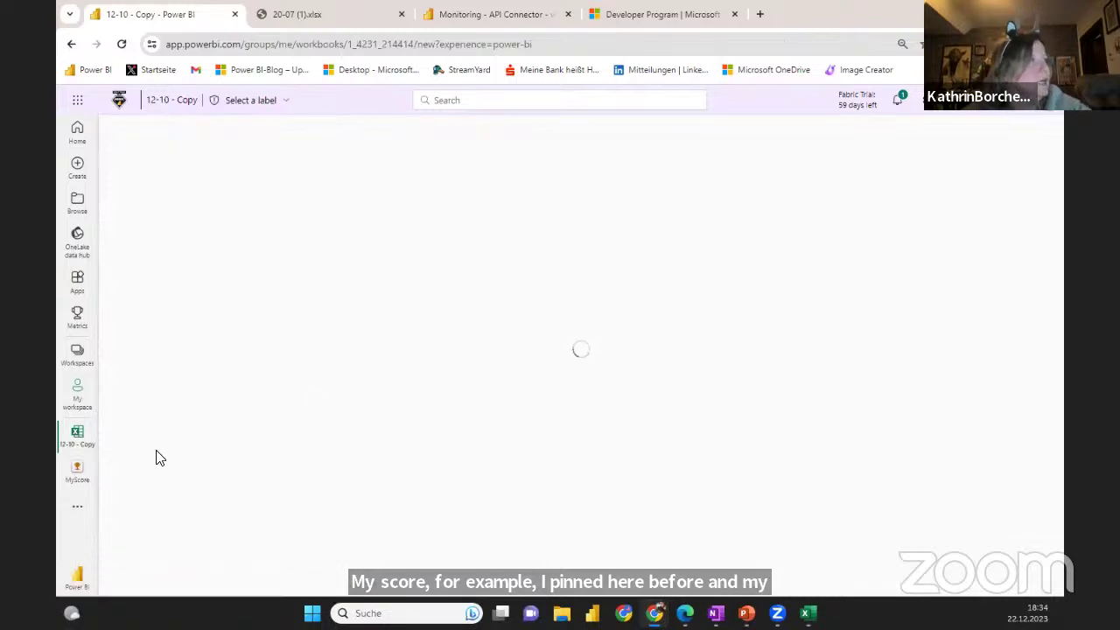
# Try to open the 20-07 - Copy workbook from My workspace and dismiss the workbook error dialogs.
pyautogui.click(78, 357)
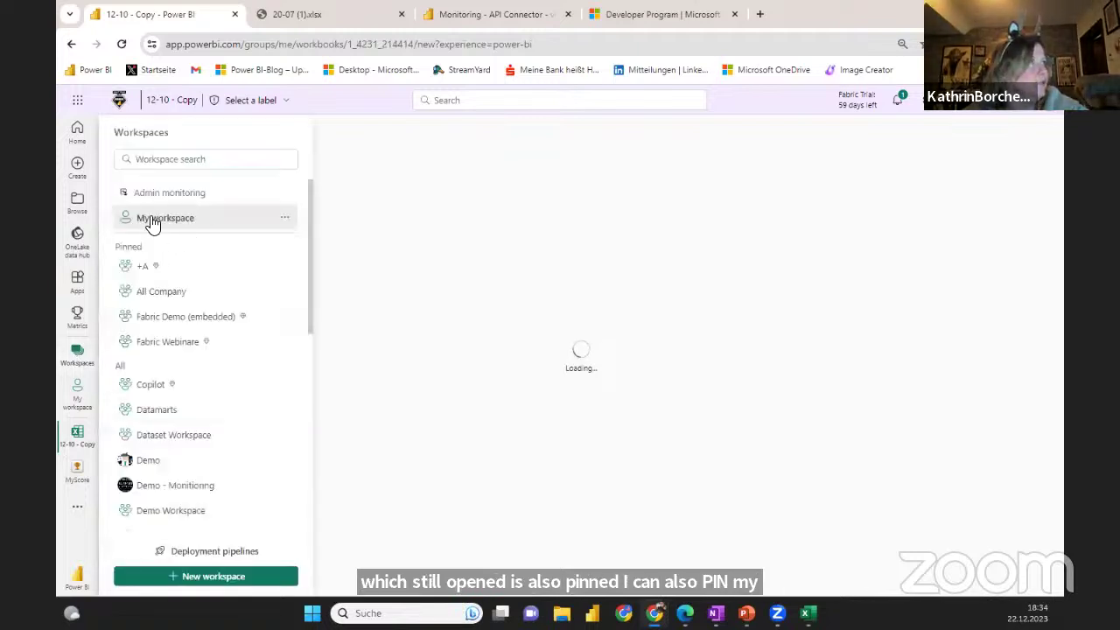
pyautogui.click(153, 221)
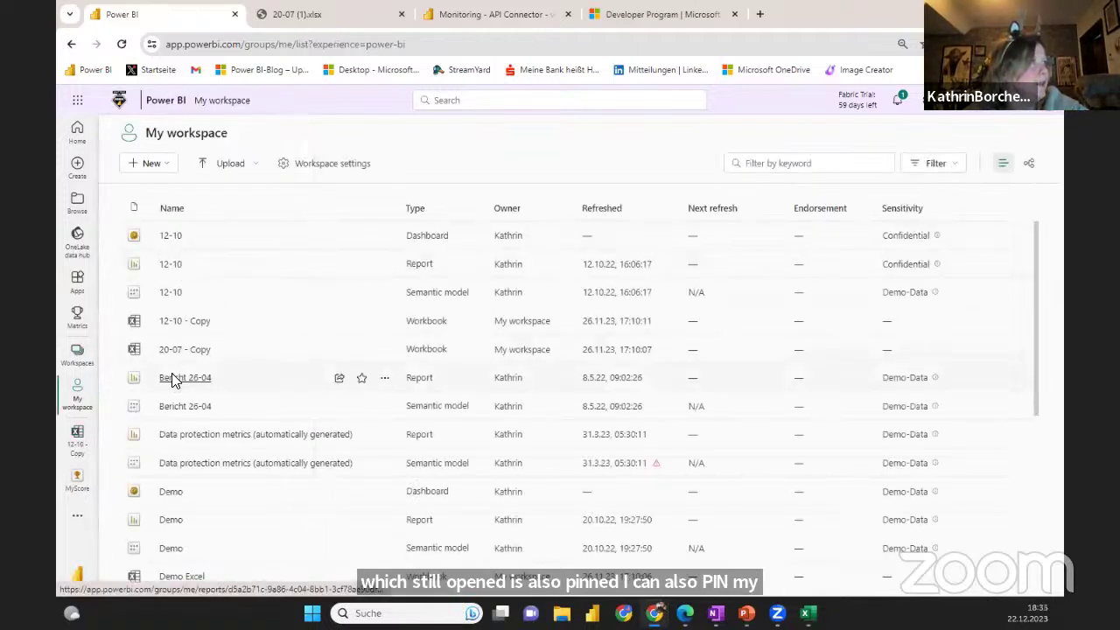
pyautogui.click(177, 351)
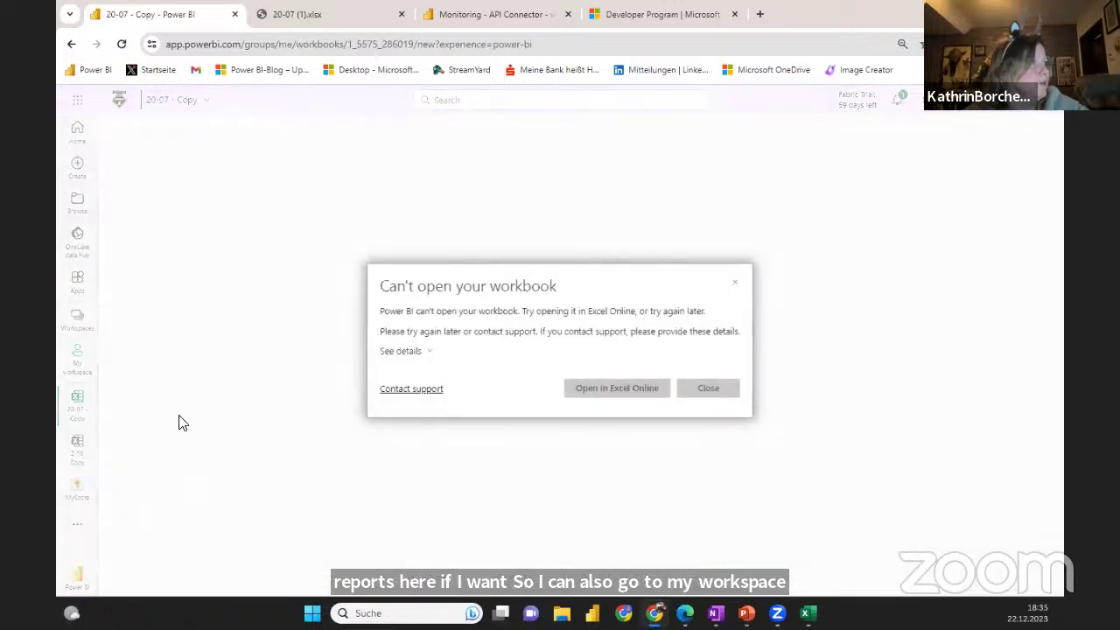
pyautogui.click(705, 388)
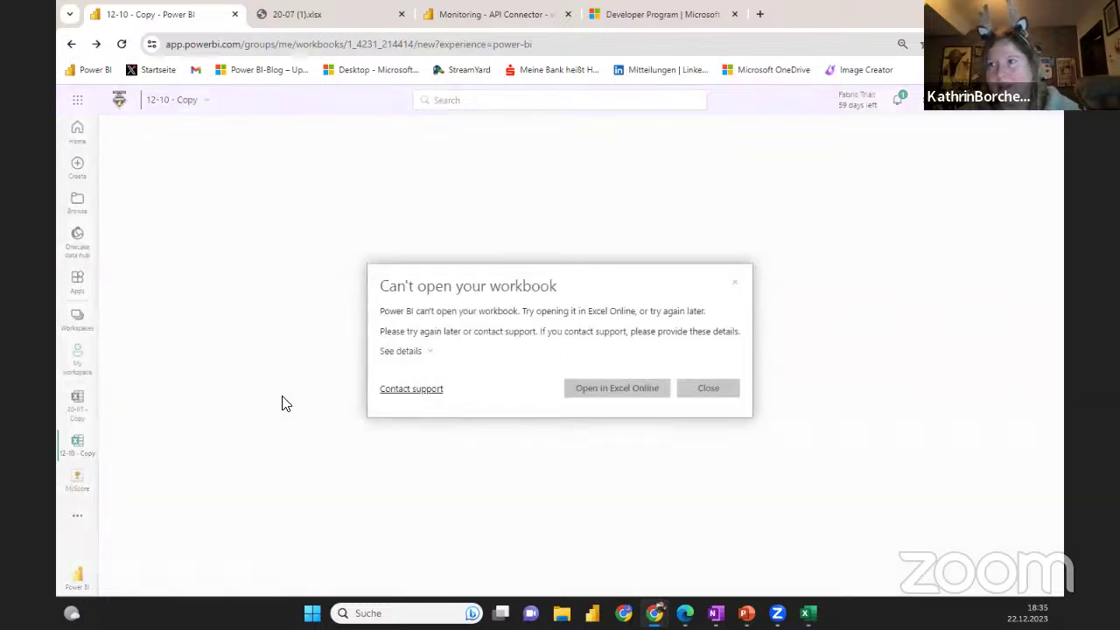
pyautogui.click(737, 284)
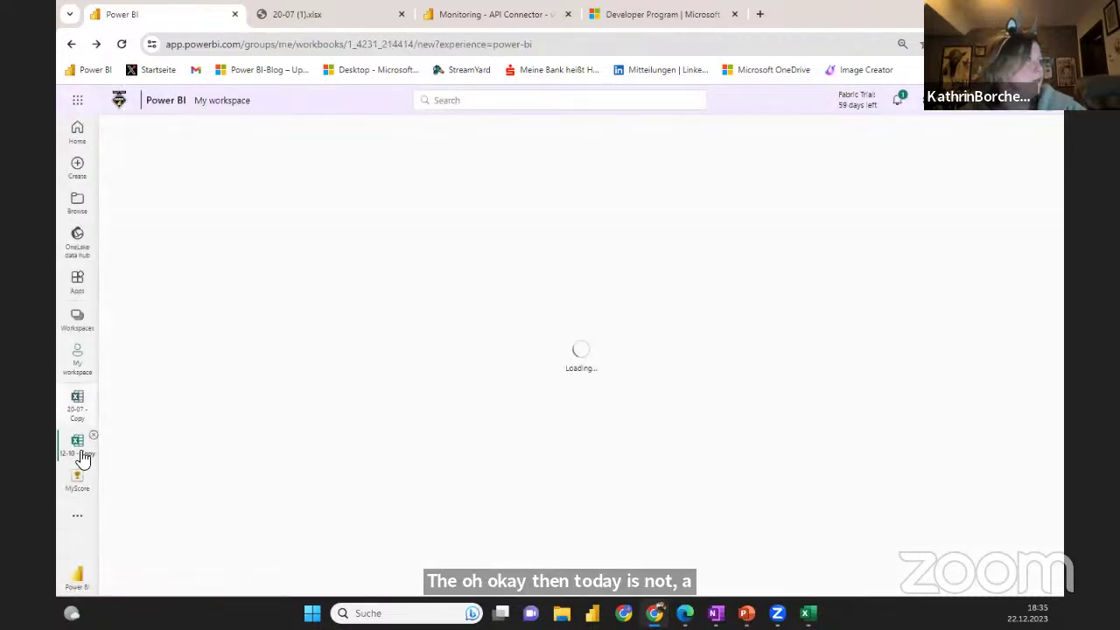
# Look through the MyScore scorecard, the Demo Workspace and the All Company workspace for another Excel workbook.
pyautogui.click(81, 477)
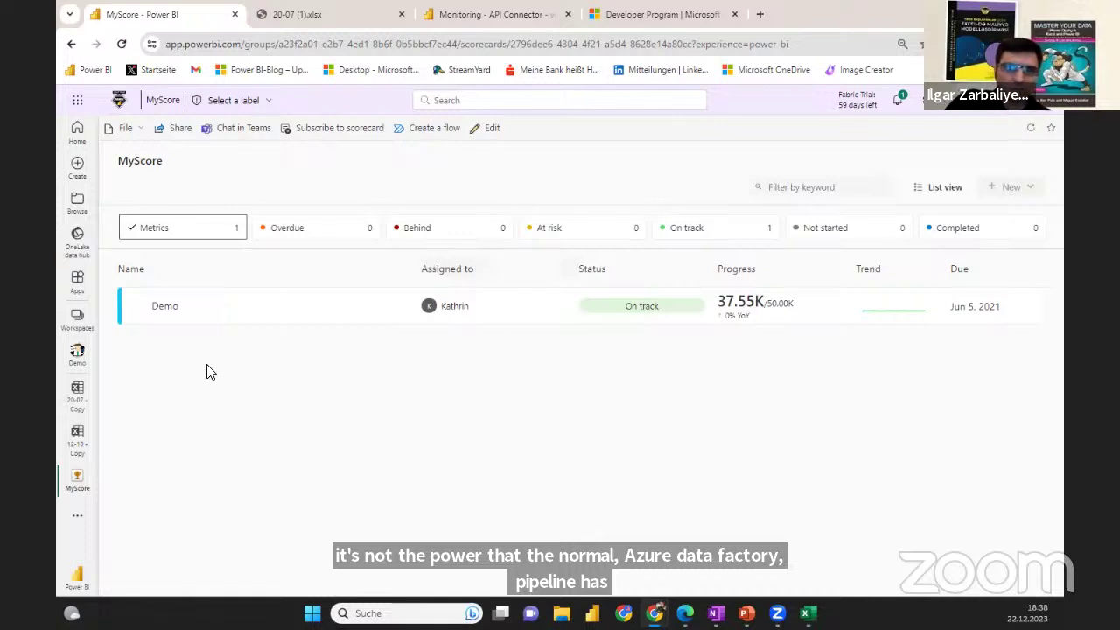
pyautogui.click(77, 317)
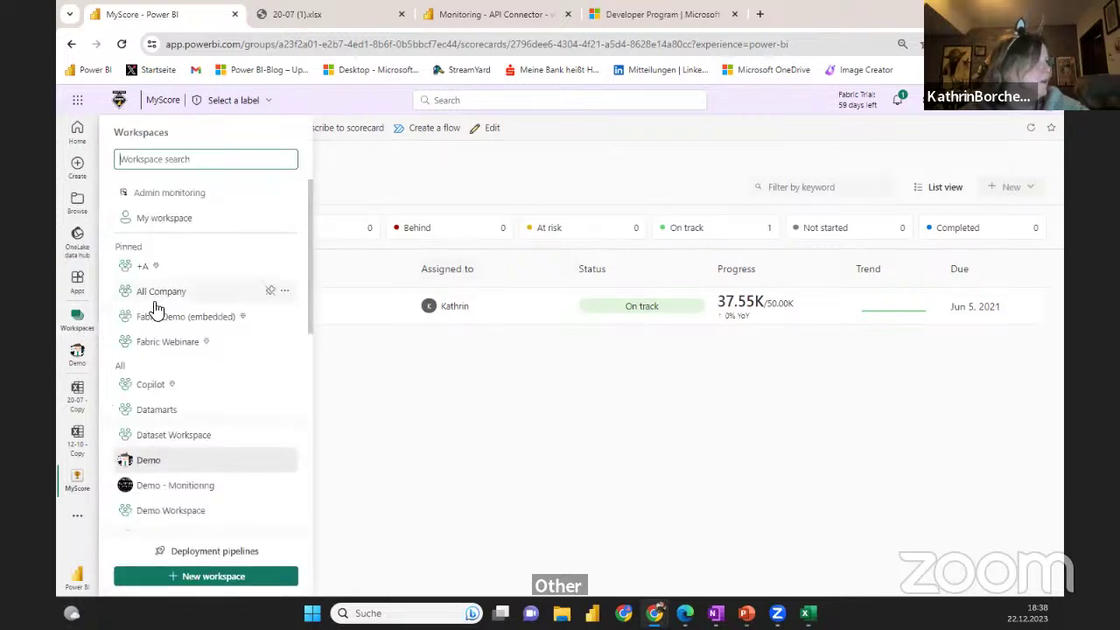
pyautogui.click(151, 513)
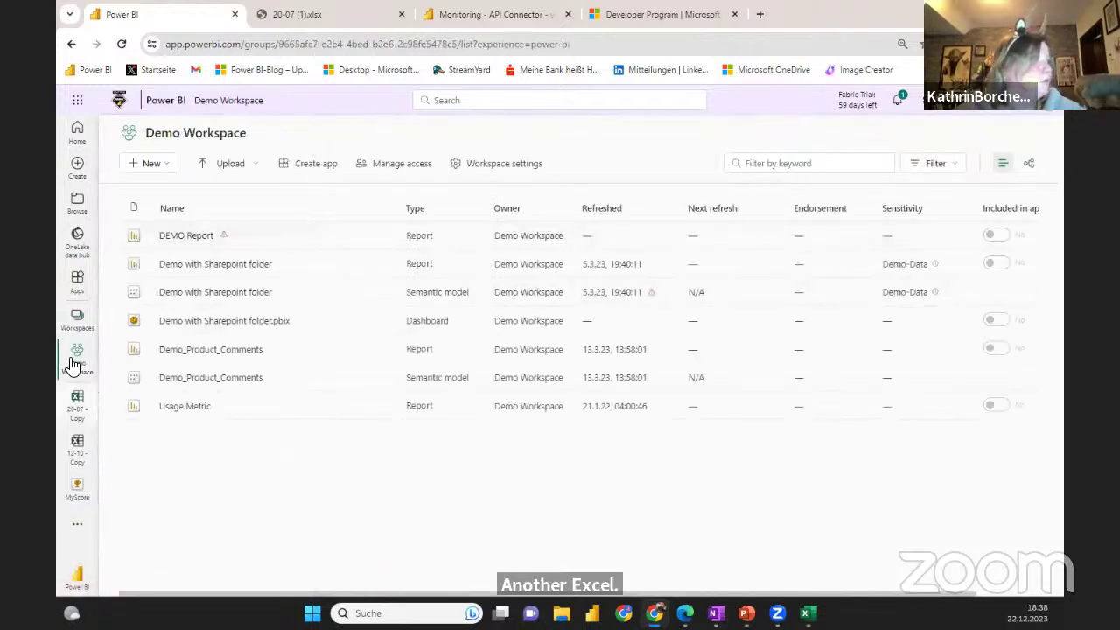
pyautogui.click(77, 323)
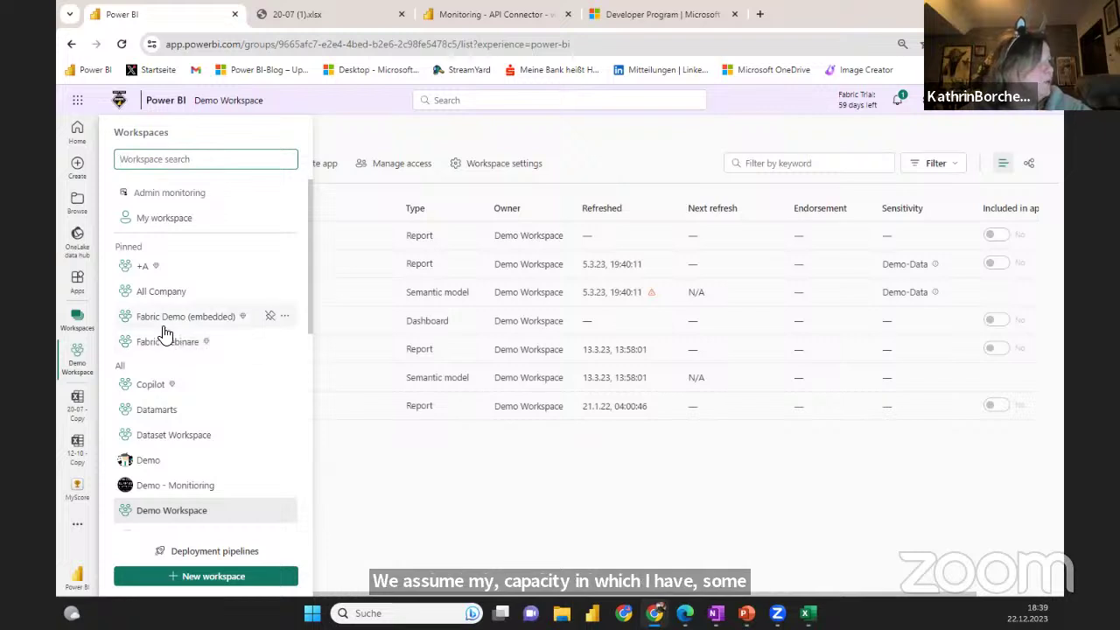
pyautogui.click(161, 293)
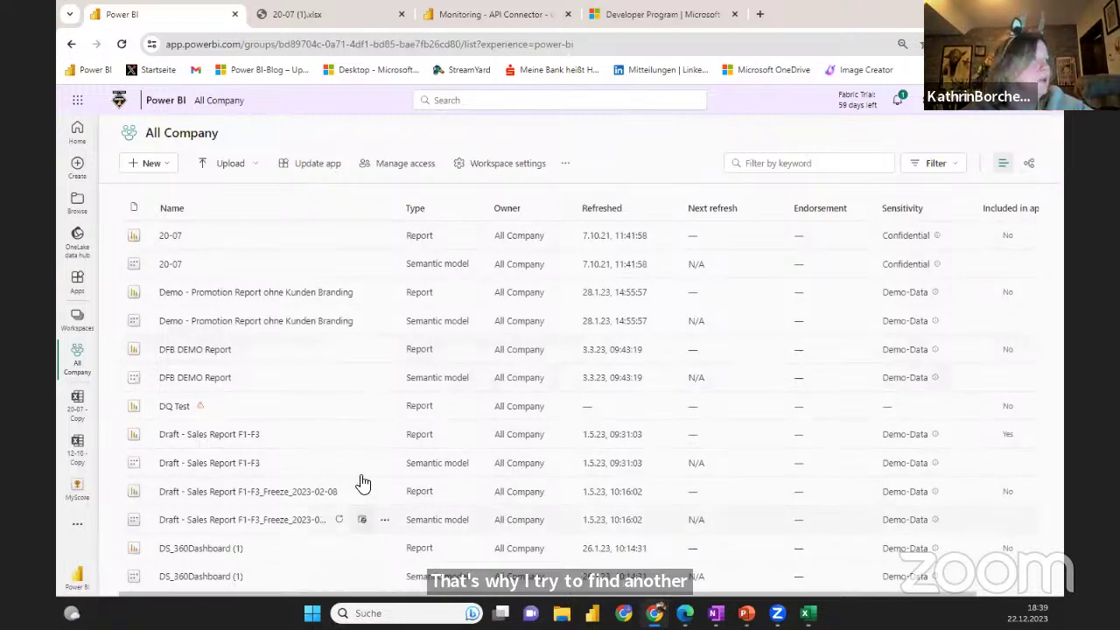
pyautogui.click(77, 318)
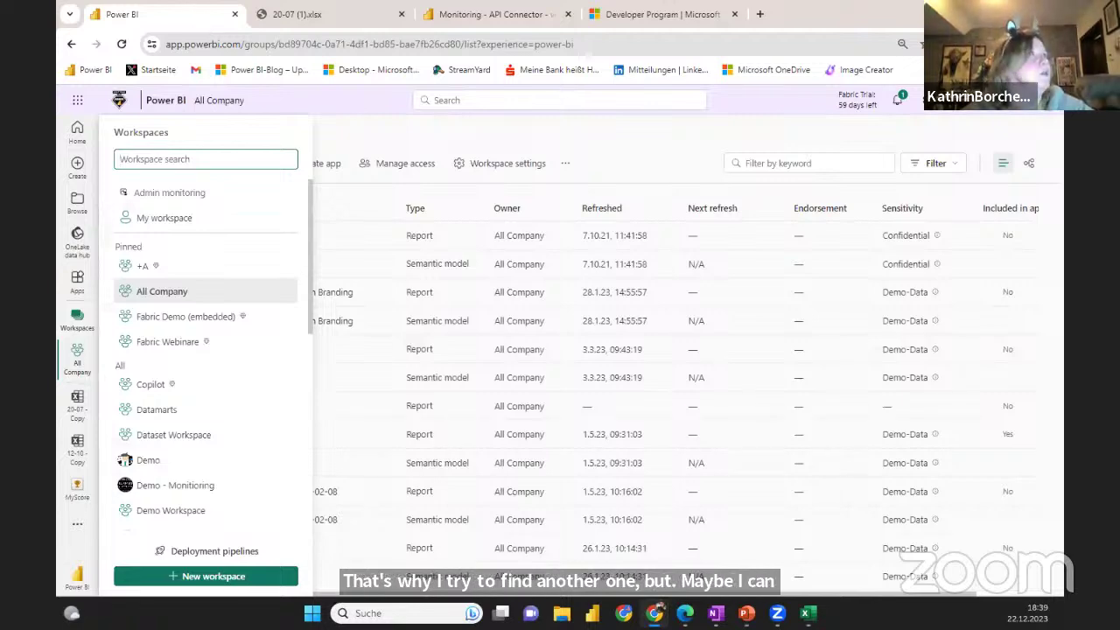
# Reduce the browser window and load the Azure portal in place of the Monitoring - API Connector report.
pyautogui.moveTo(375, 36); pyautogui.dragTo(361, 131)
pyautogui.click(523, 112)
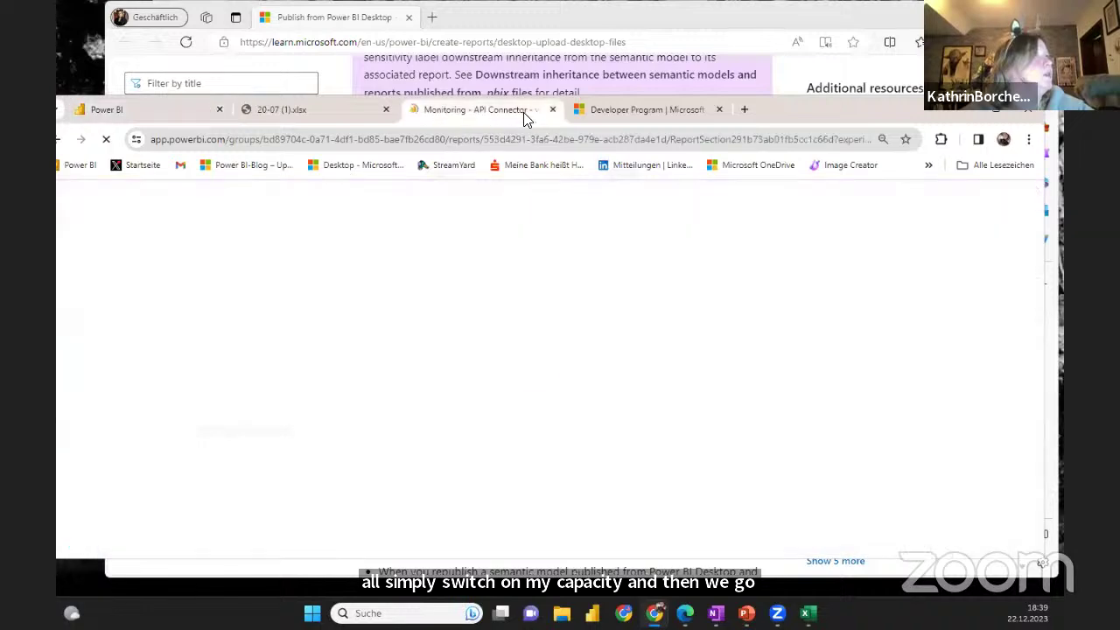
pyautogui.click(481, 138)
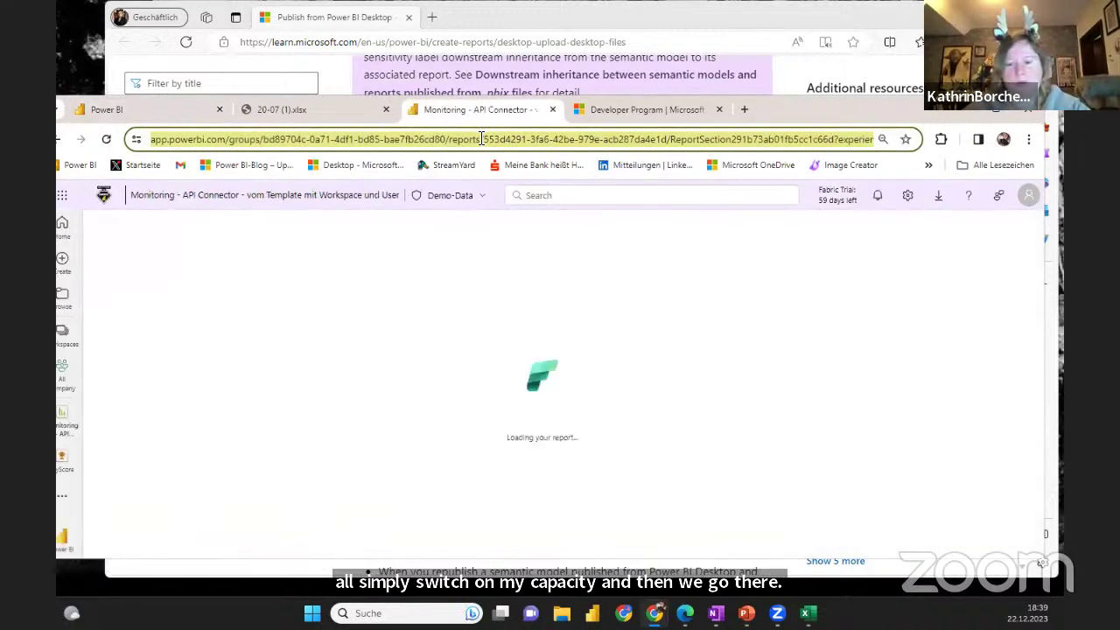
pyautogui.write('port')
pyautogui.press('Return')
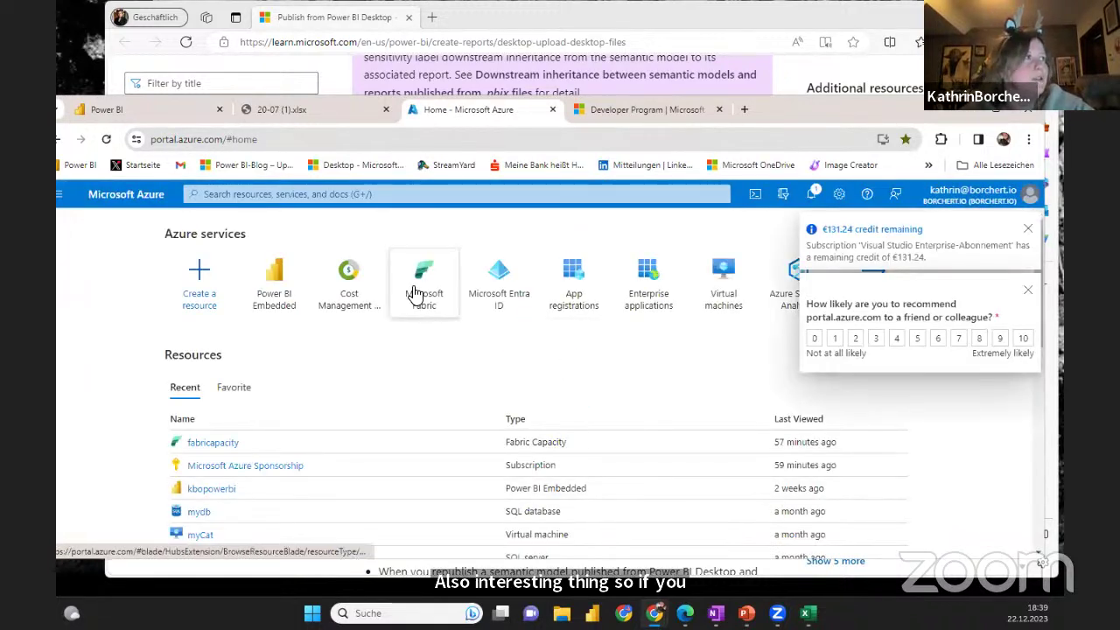
# Resume the fabricapacity Fabric capacity from the Microsoft Fabric resources and maximize the browser window.
pyautogui.click(416, 293)
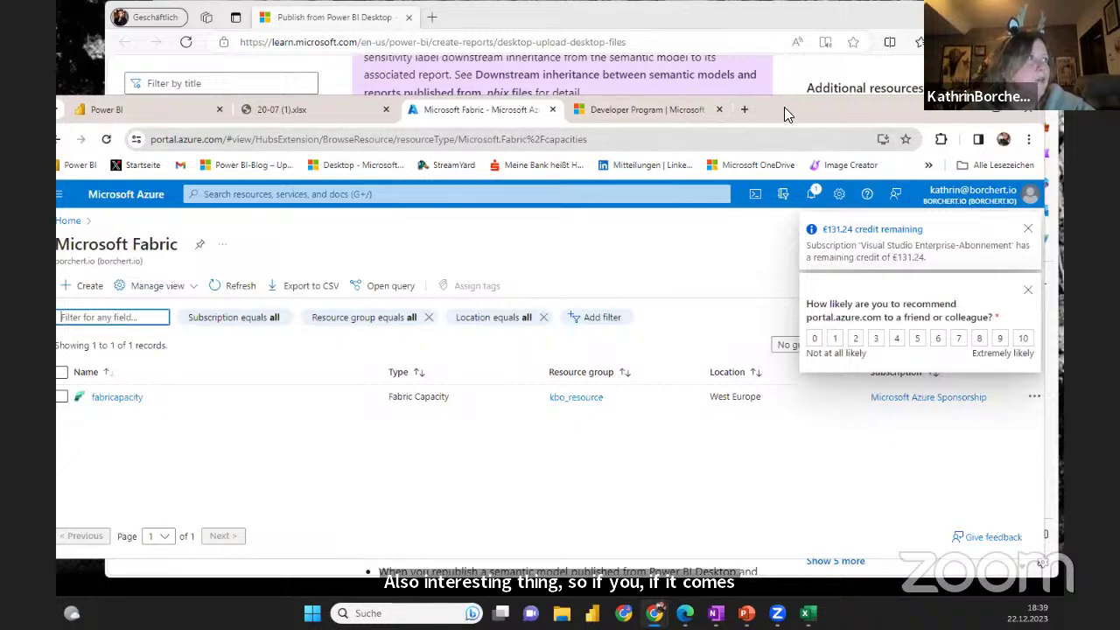
pyautogui.moveTo(783, 109); pyautogui.dragTo(813, 107)
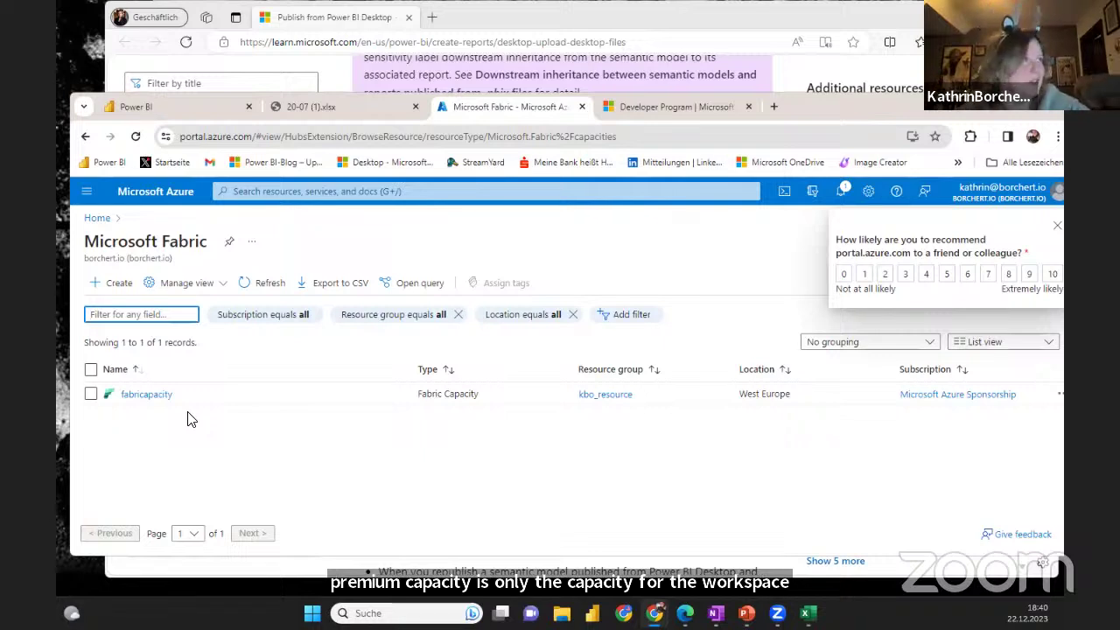
pyautogui.click(133, 398)
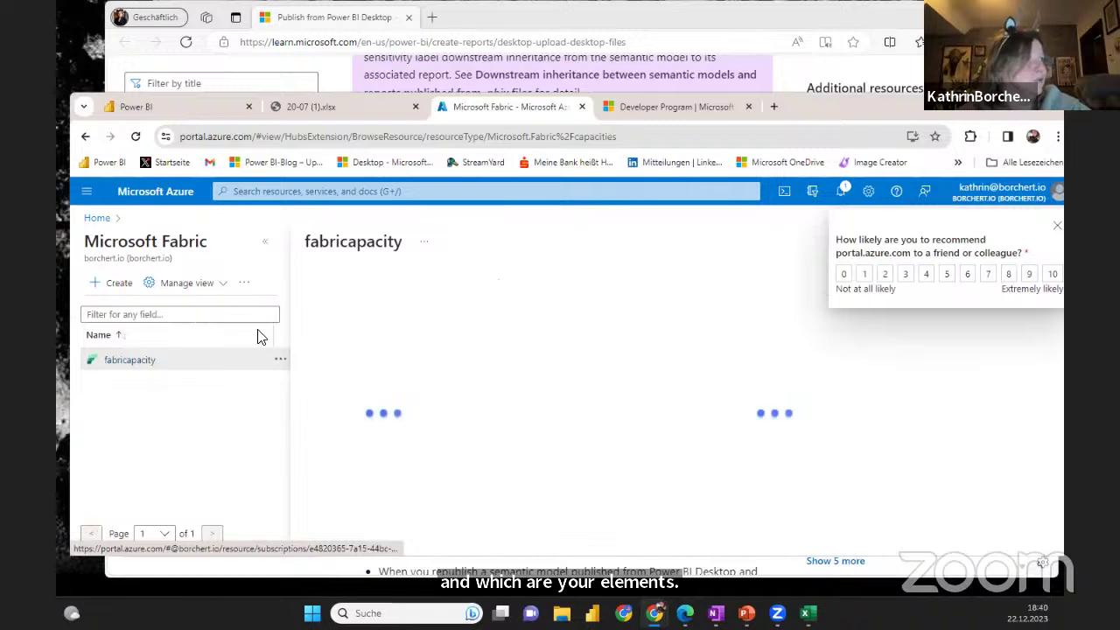
pyautogui.click(512, 284)
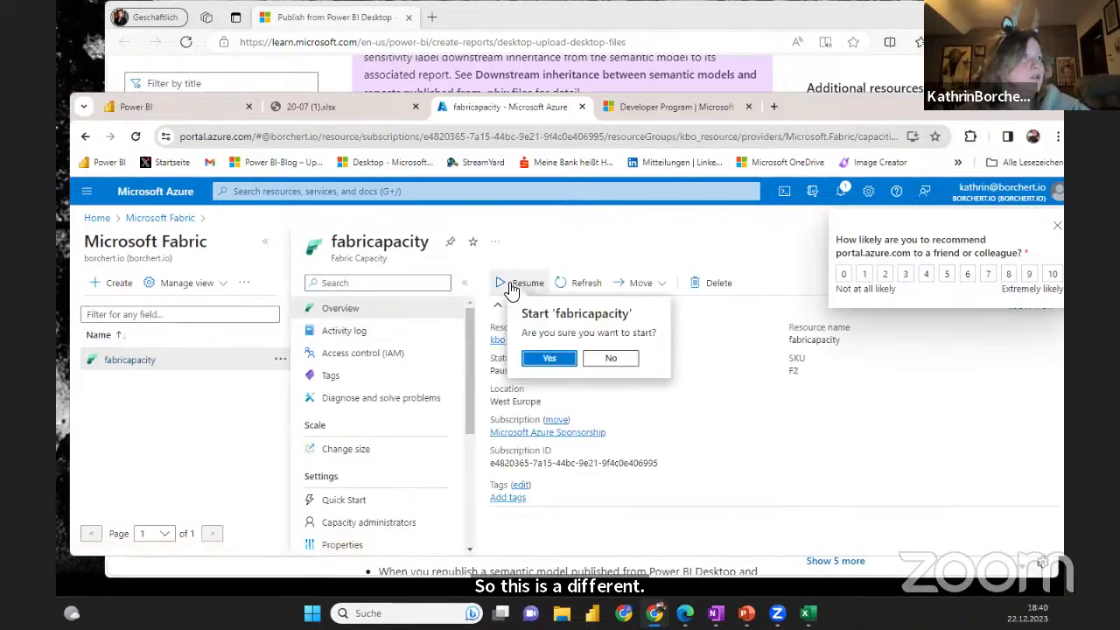
pyautogui.click(536, 358)
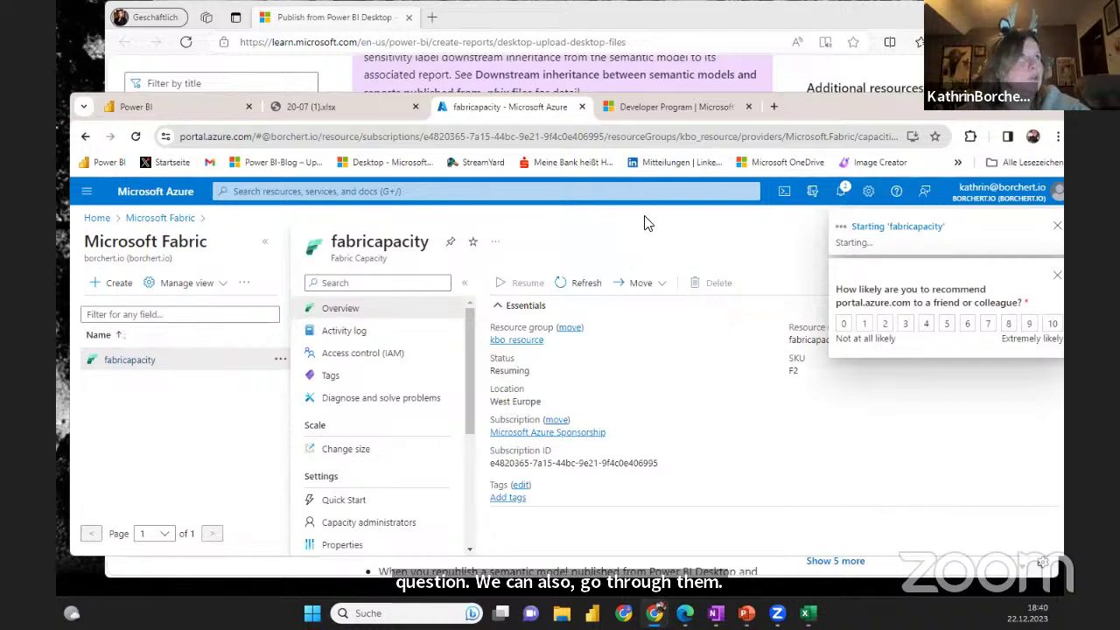
pyautogui.doubleClick(1022, 110)
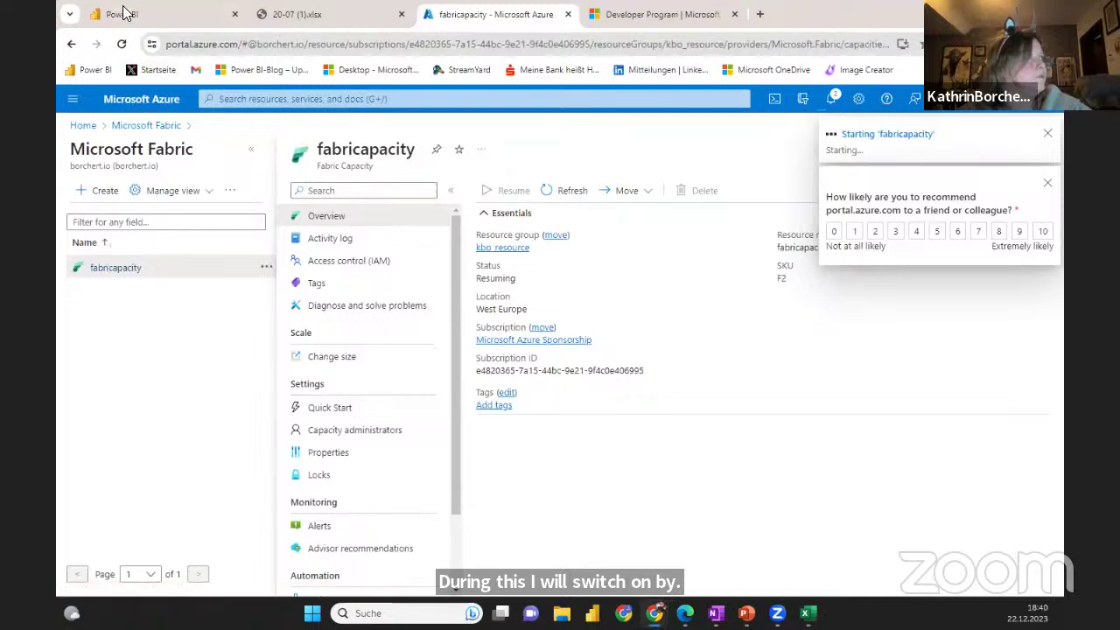
# Return to Power BI and open the +A workspace, followed by the Fabric Webinare workspace.
pyautogui.click(120, 16)
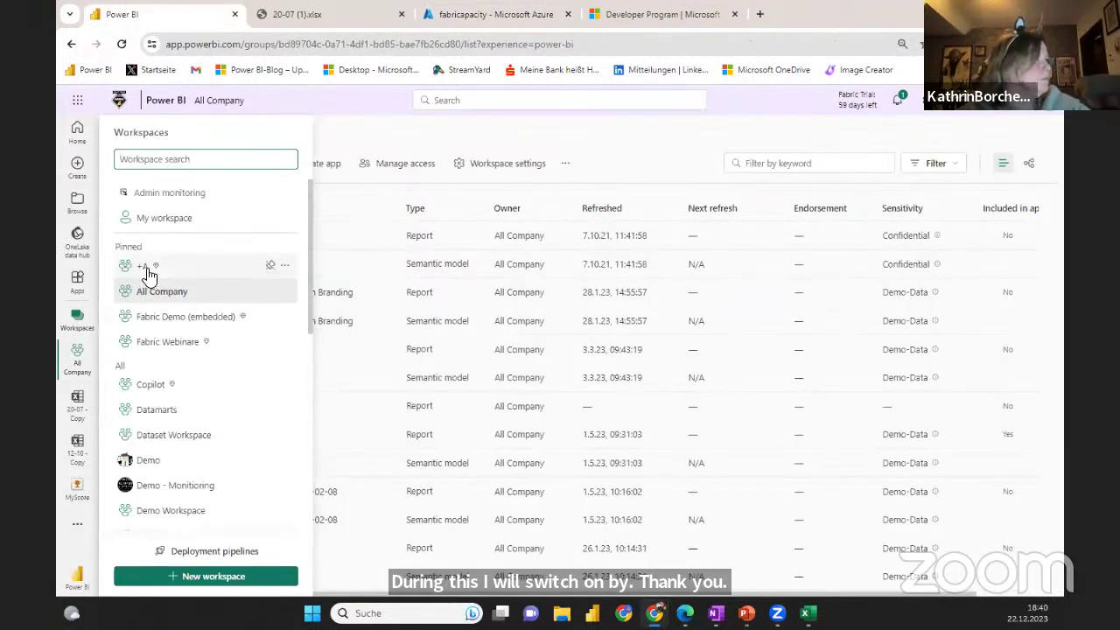
pyautogui.click(142, 276)
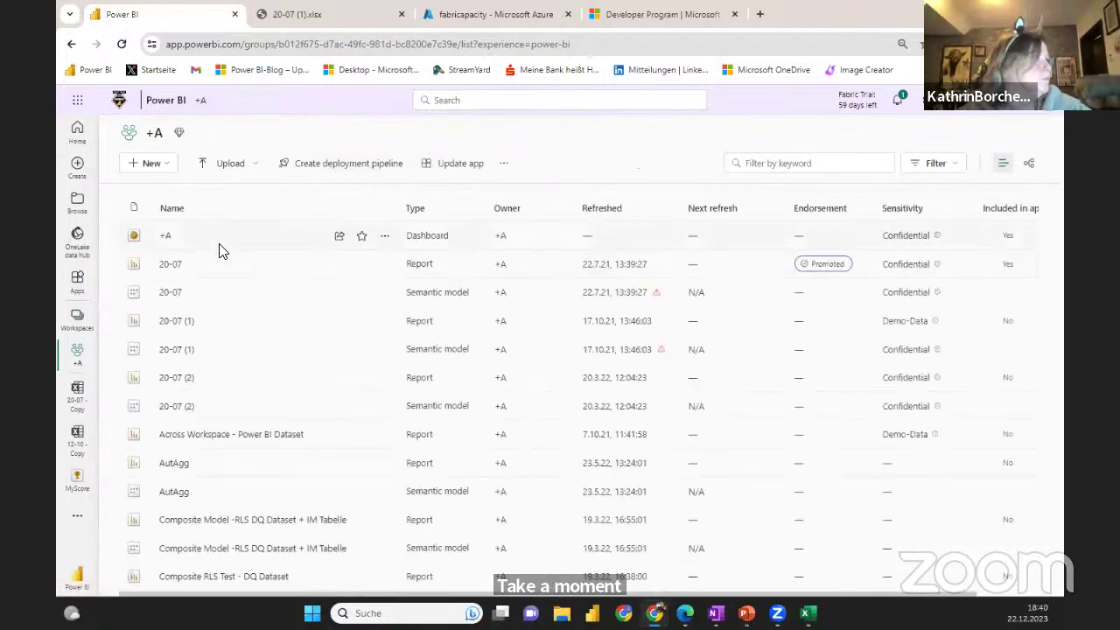
pyautogui.click(73, 322)
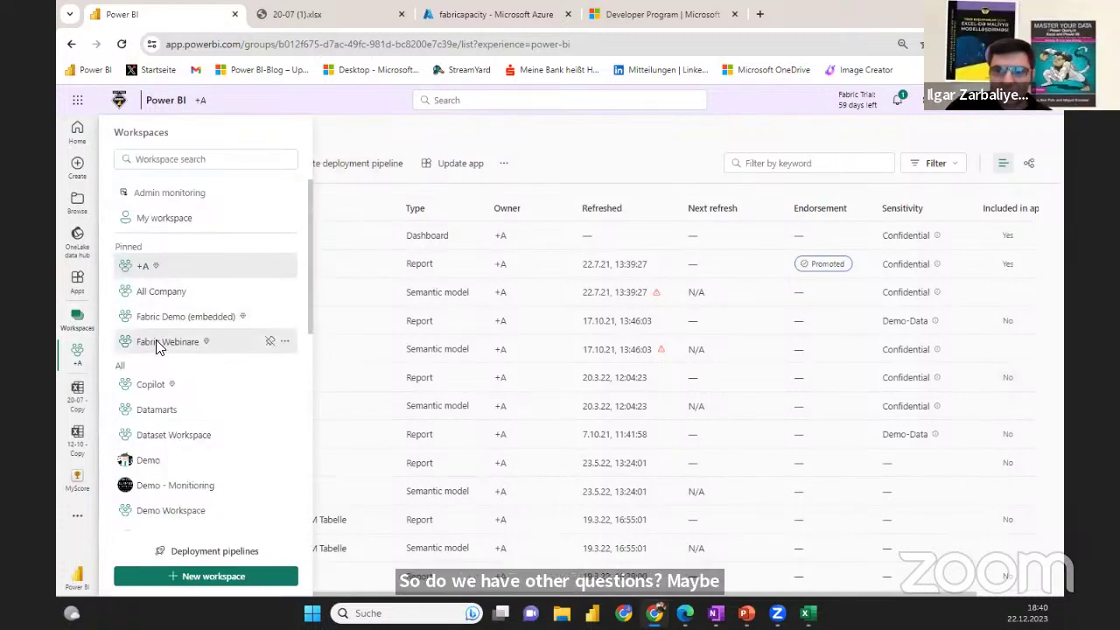
pyautogui.click(159, 344)
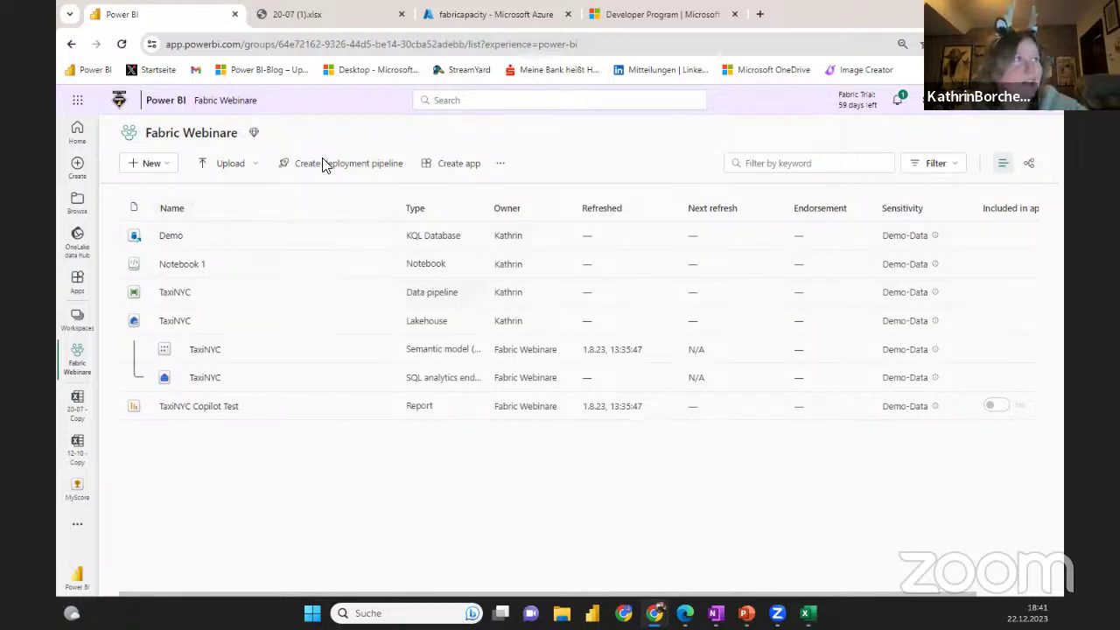
# View who has access to the Fabric Webinare workspace and close the access list.
pyautogui.click(503, 165)
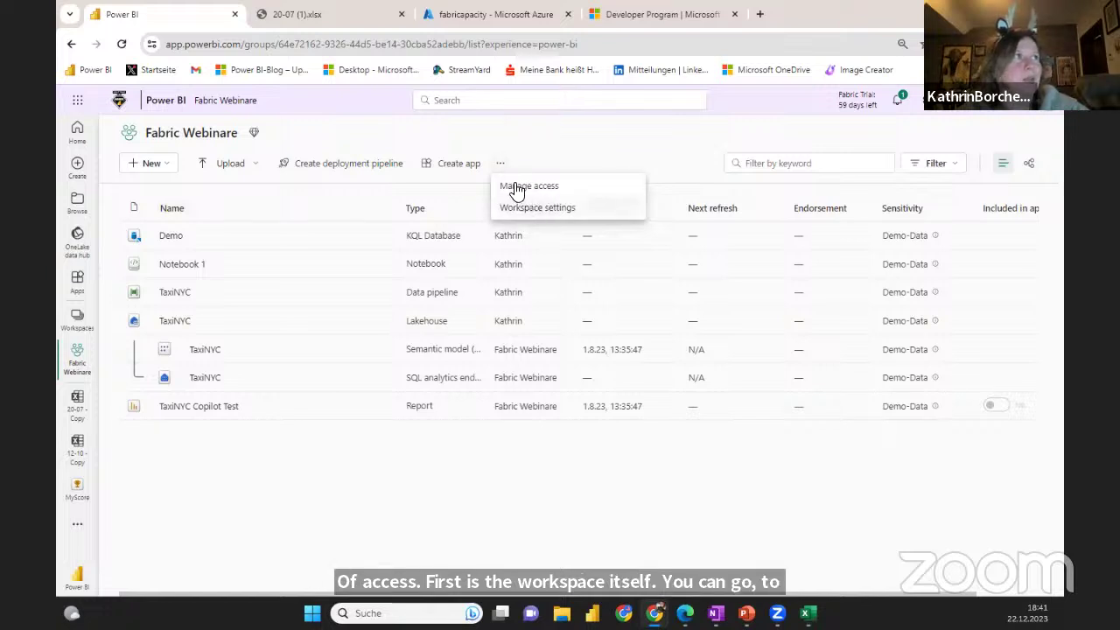
pyautogui.click(516, 186)
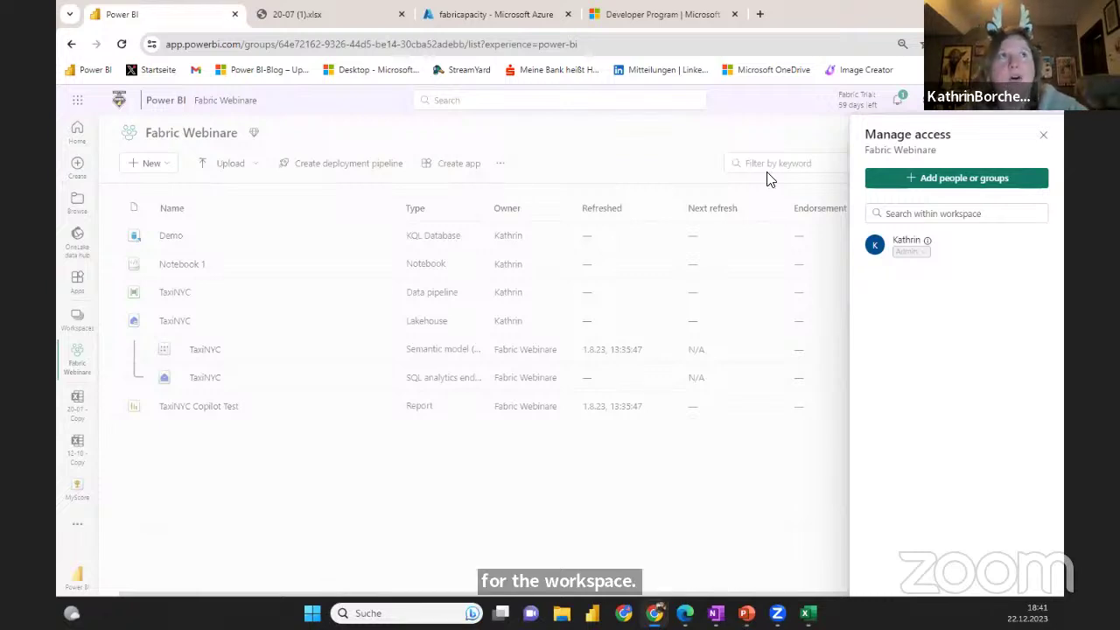
pyautogui.click(1043, 134)
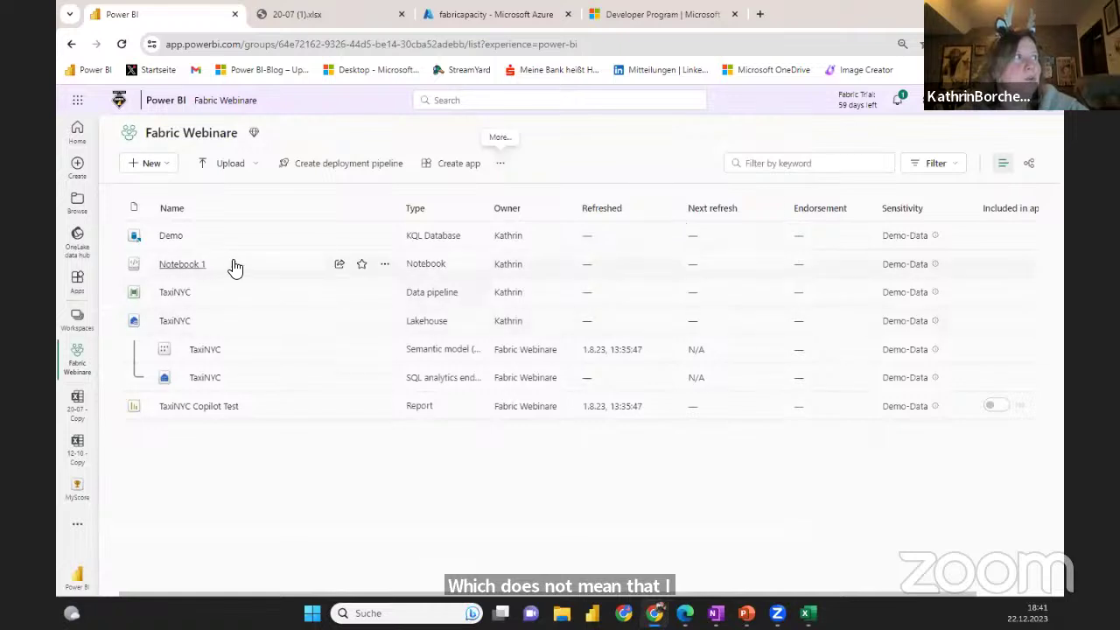
# Open the permissions of the 20-07 semantic model in the All Company workspace and highlight the direct-access permission entries.
pyautogui.click(74, 317)
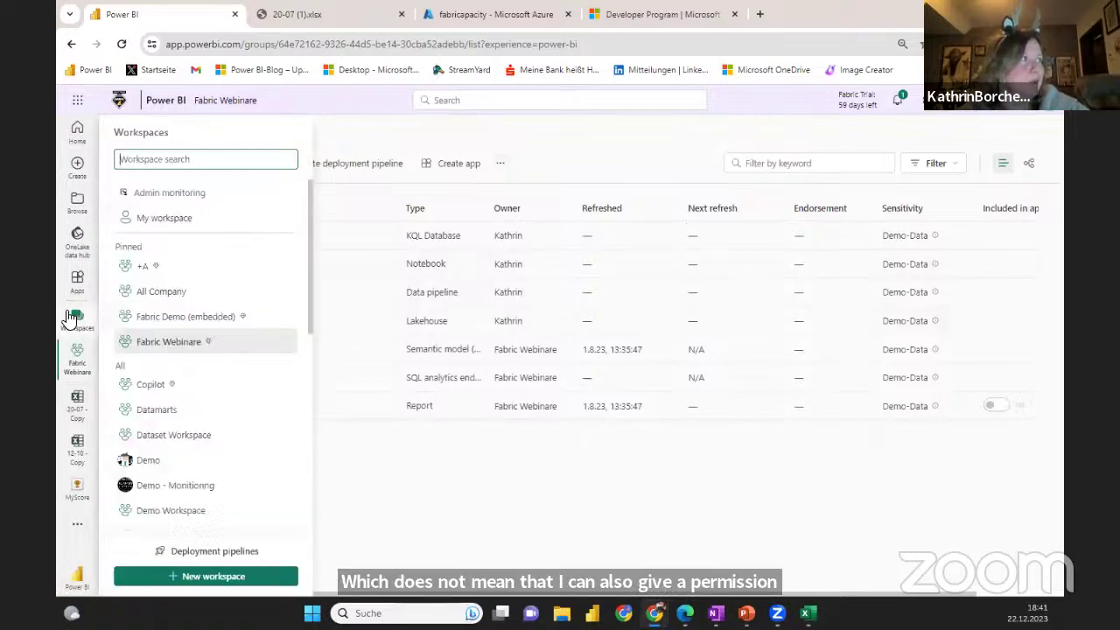
pyautogui.click(145, 294)
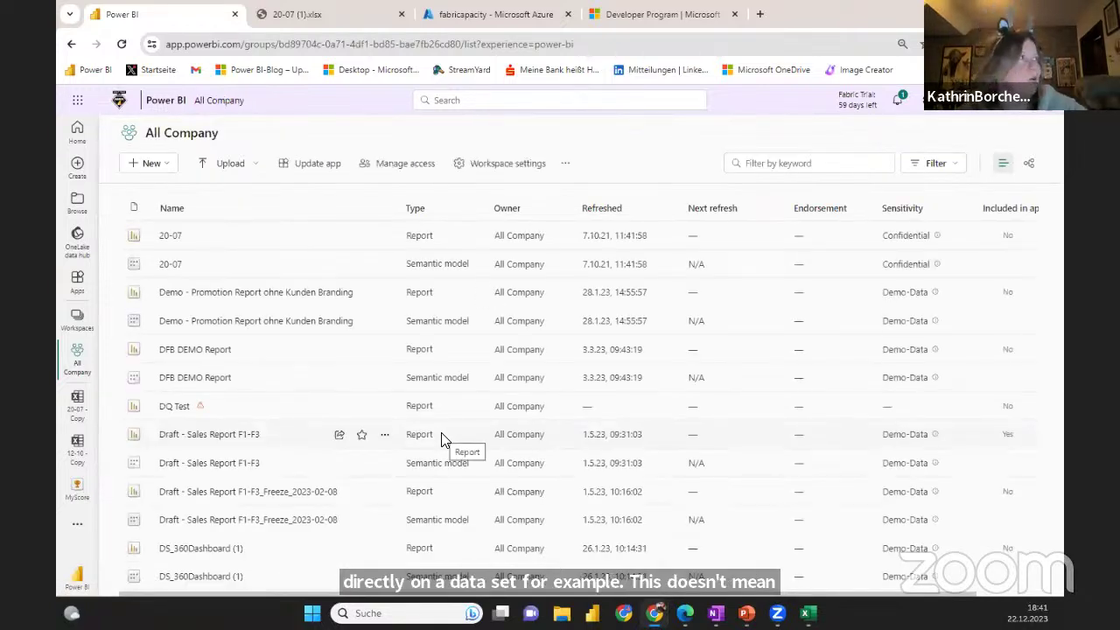
pyautogui.click(384, 265)
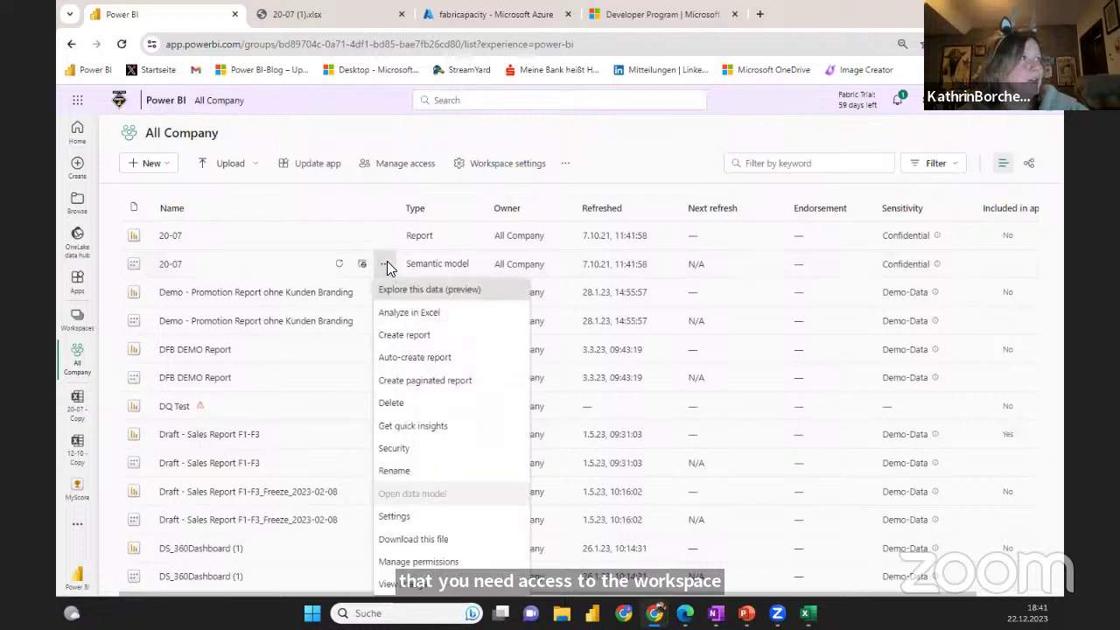
pyautogui.click(402, 561)
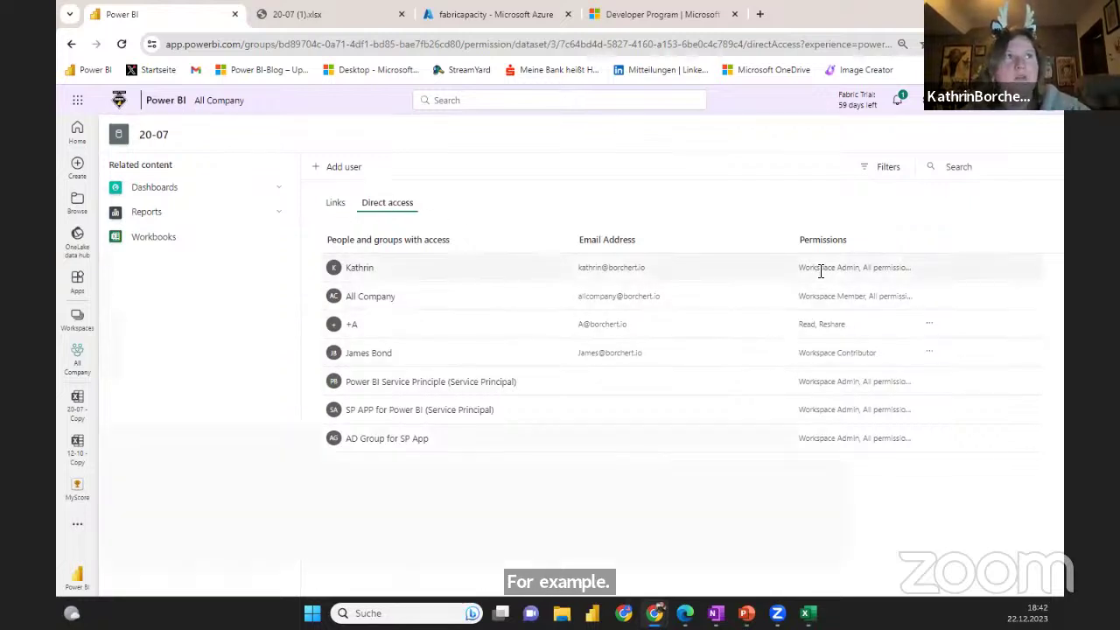
pyautogui.moveTo(801, 268); pyautogui.dragTo(885, 270)
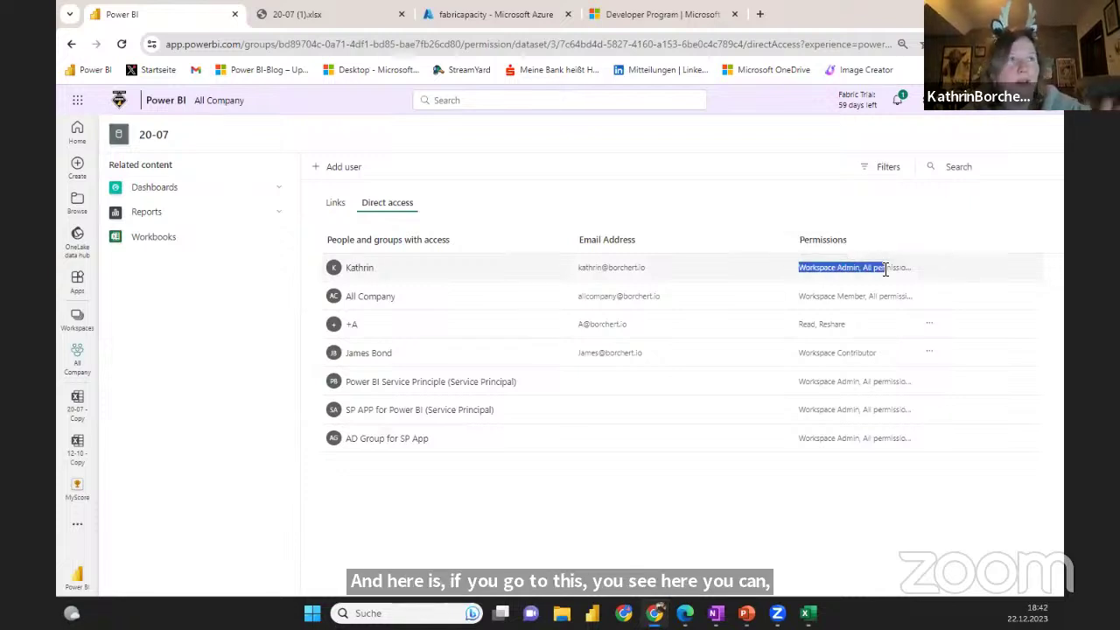
pyautogui.click(803, 327)
pyautogui.moveTo(803, 326); pyautogui.dragTo(864, 353)
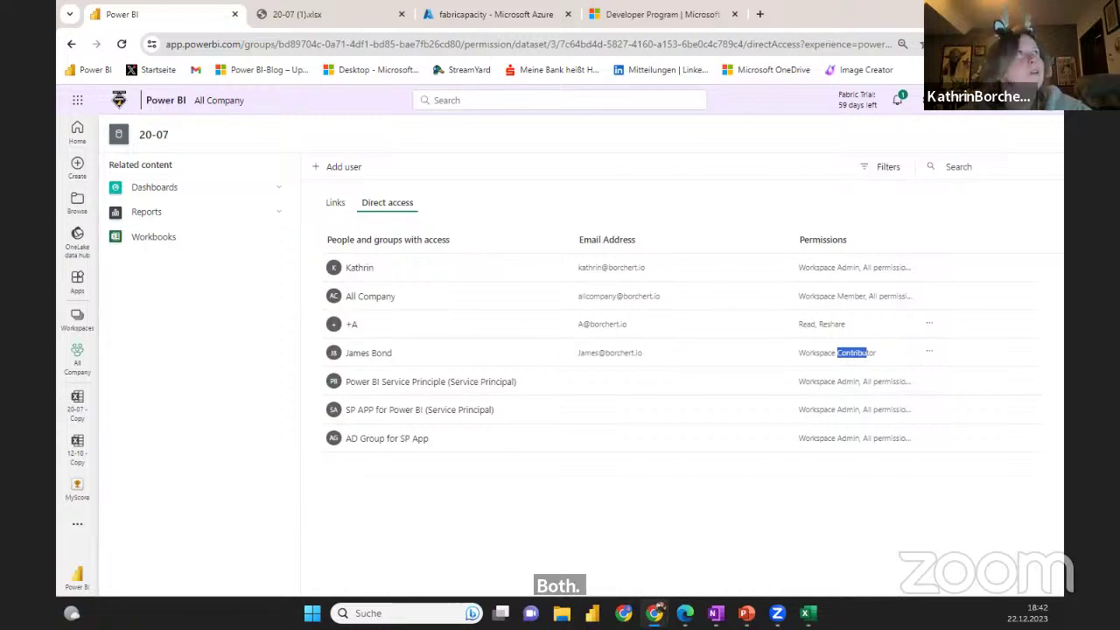
# Reduce the browser window, show the Microsoft 365 Developer Program page and move the window higher on the desktop.
pyautogui.click(929, 10)
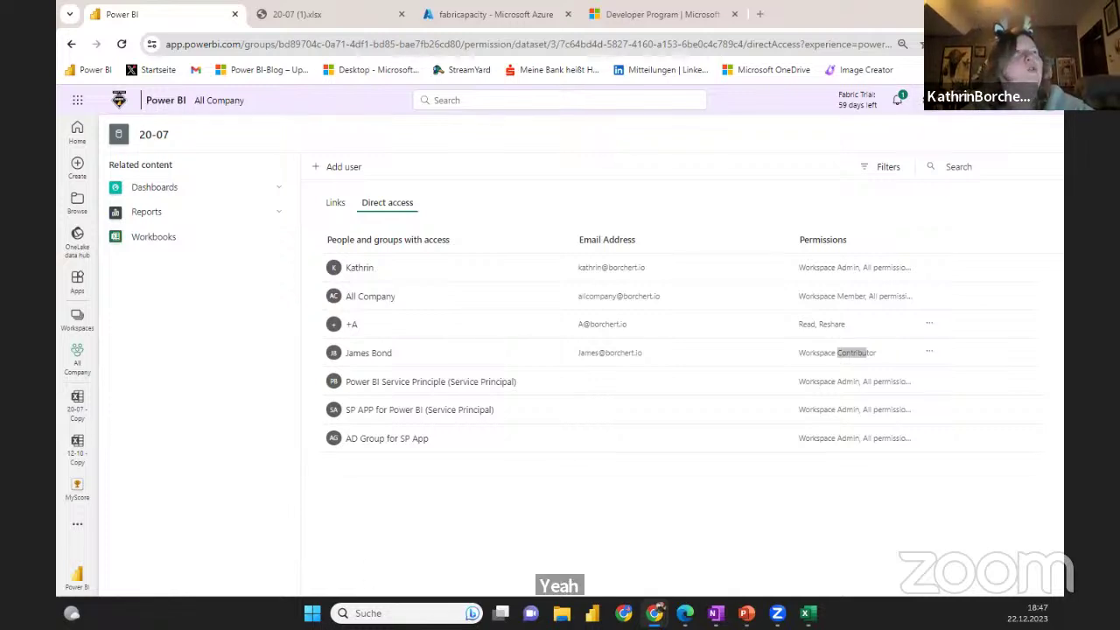
pyautogui.press('super+Down')
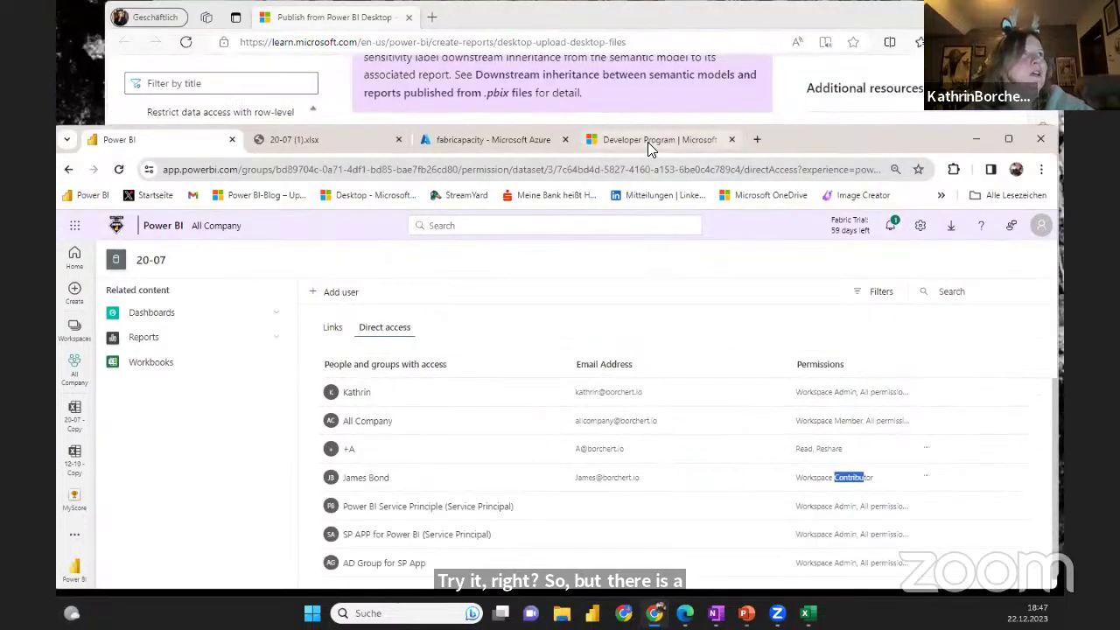
pyautogui.click(647, 142)
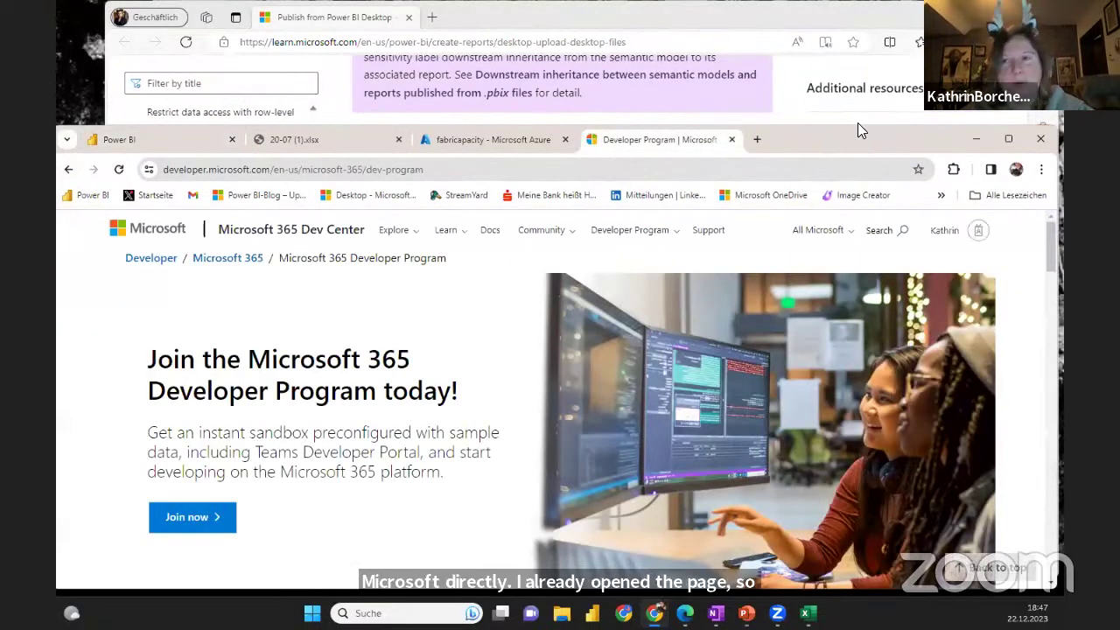
pyautogui.moveTo(857, 129); pyautogui.dragTo(875, 33)
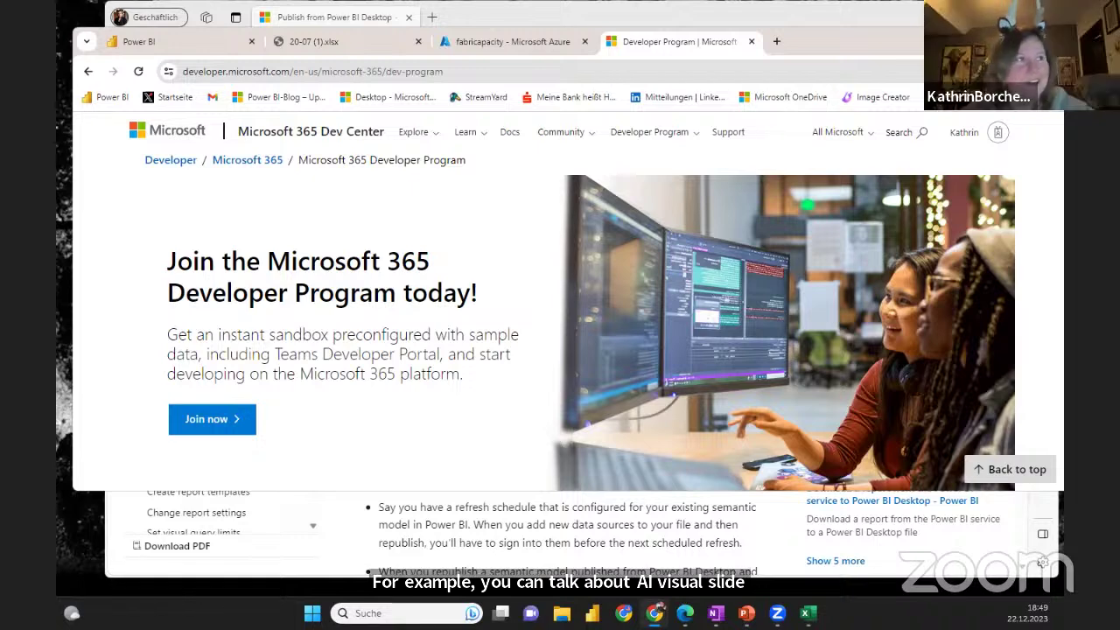
# Return to Power BI in a maximized window and open the 20-09 report from the Copilot workspace.
pyautogui.click(188, 39)
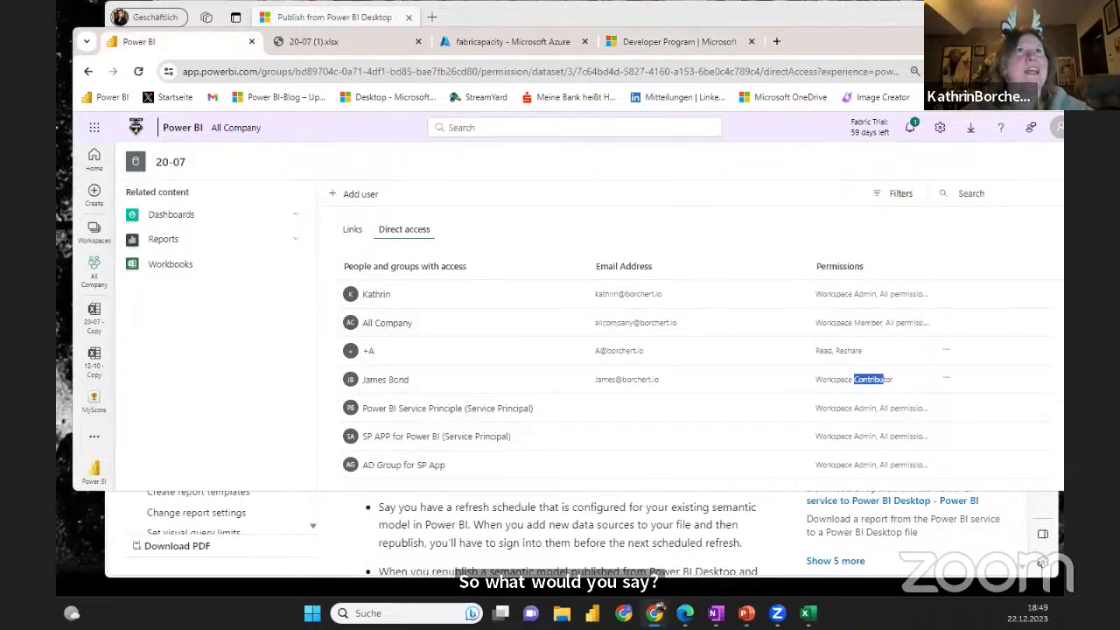
pyautogui.press('super+Up')
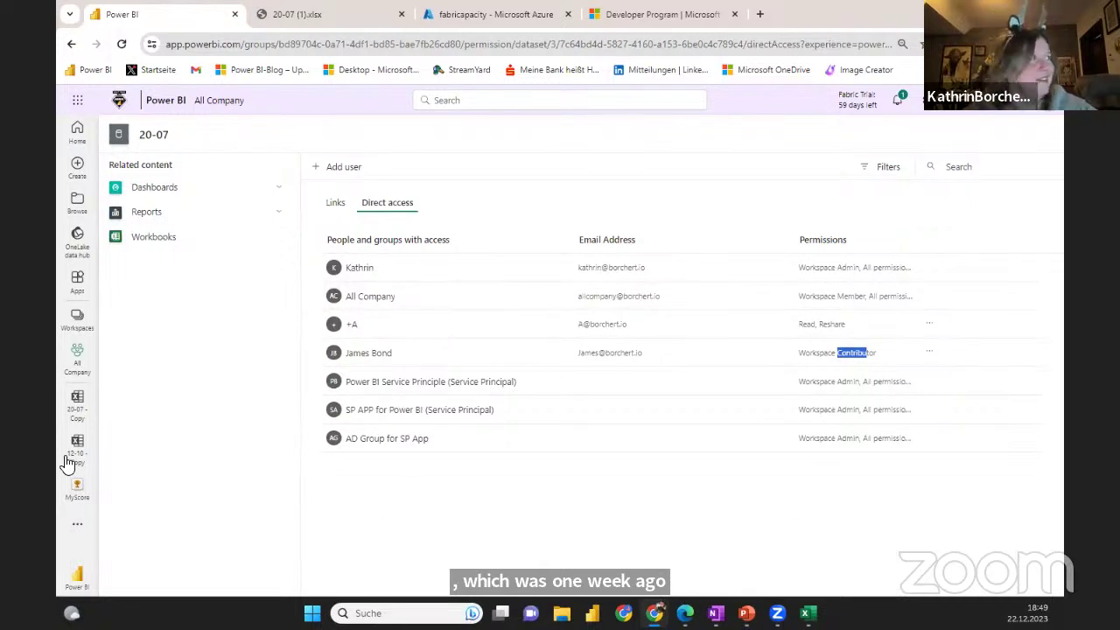
pyautogui.click(78, 321)
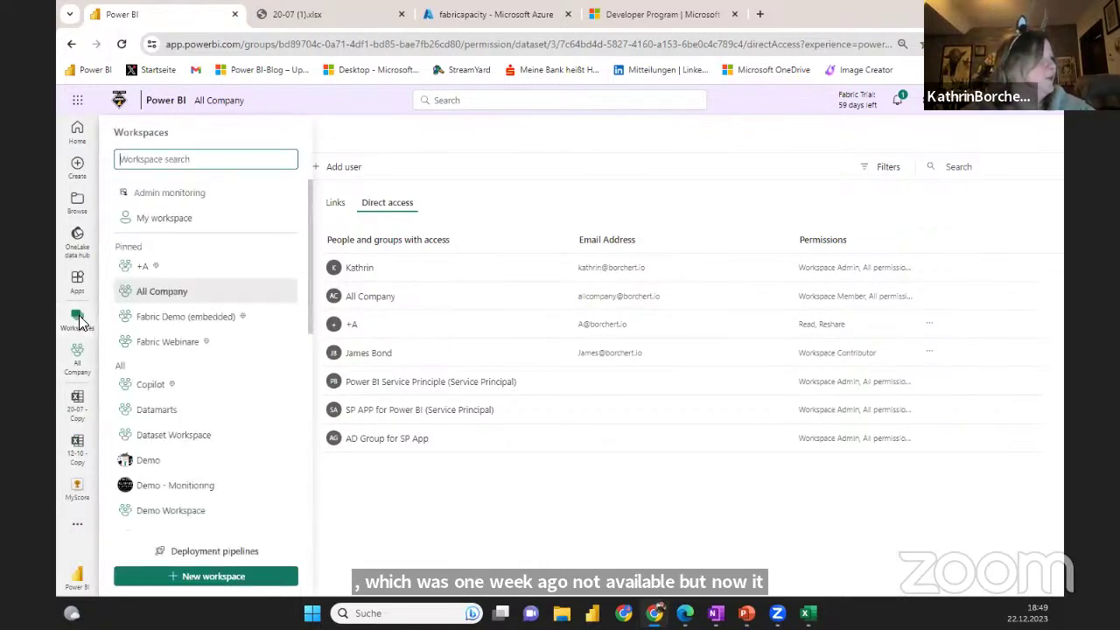
pyautogui.click(175, 385)
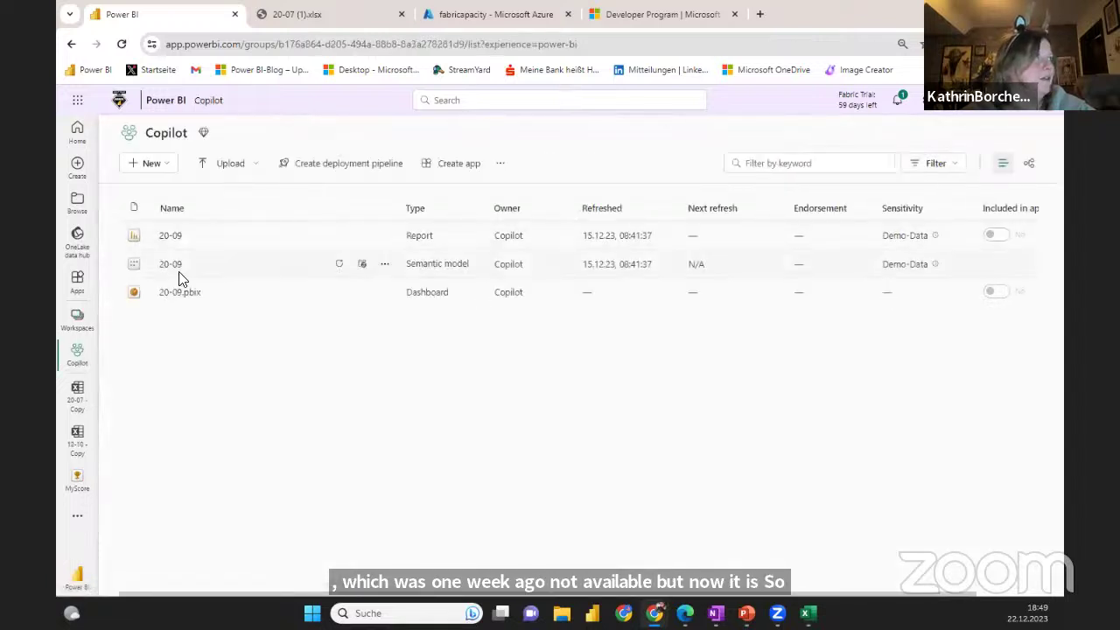
pyautogui.click(168, 236)
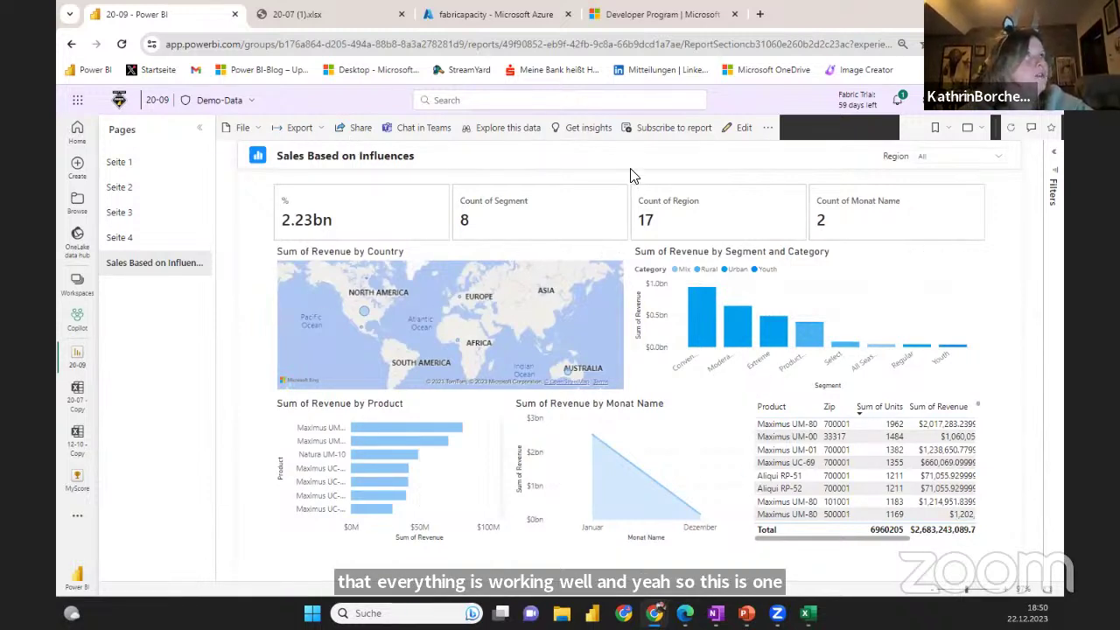
# Switch the 20-09 report to editing and add an enlarged Q&A visual over the segment and category chart.
pyautogui.click(743, 131)
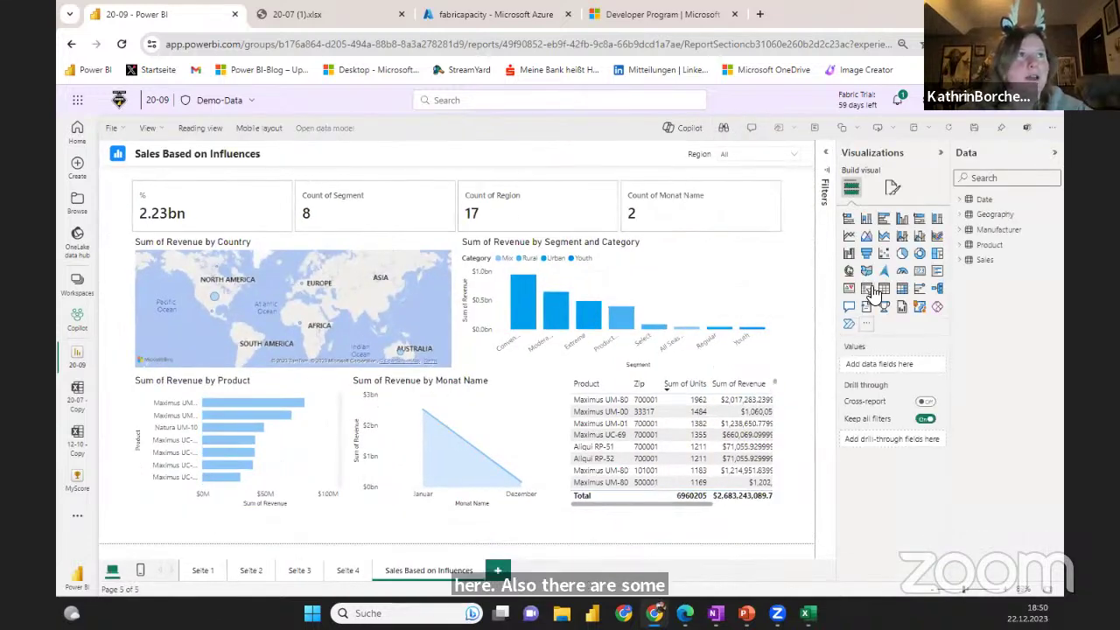
pyautogui.doubleClick(803, 295)
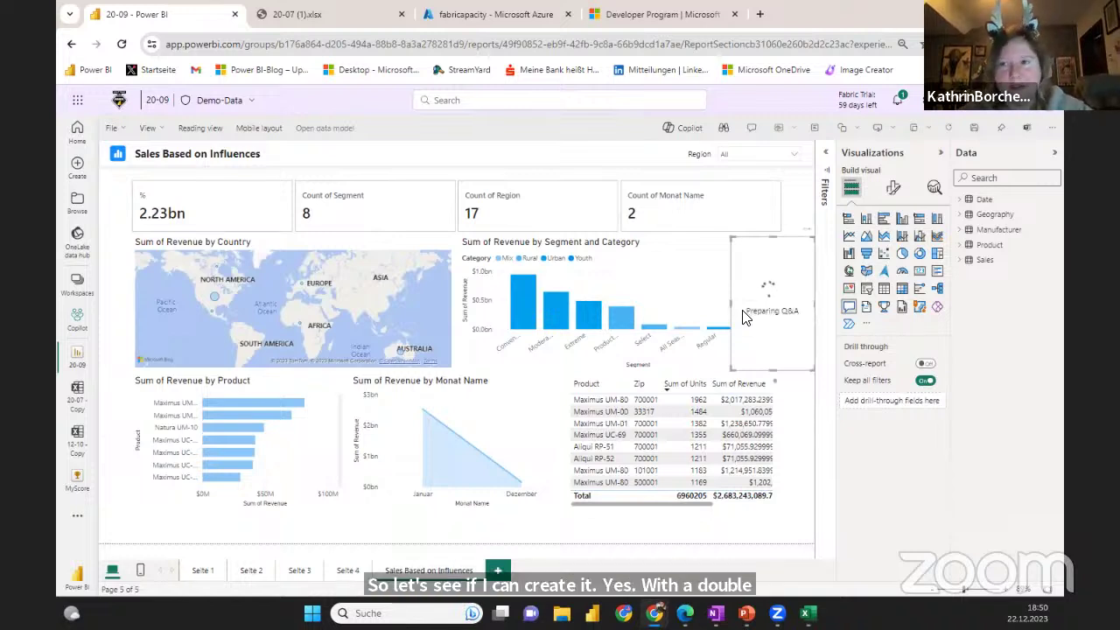
pyautogui.moveTo(732, 371); pyautogui.dragTo(539, 397)
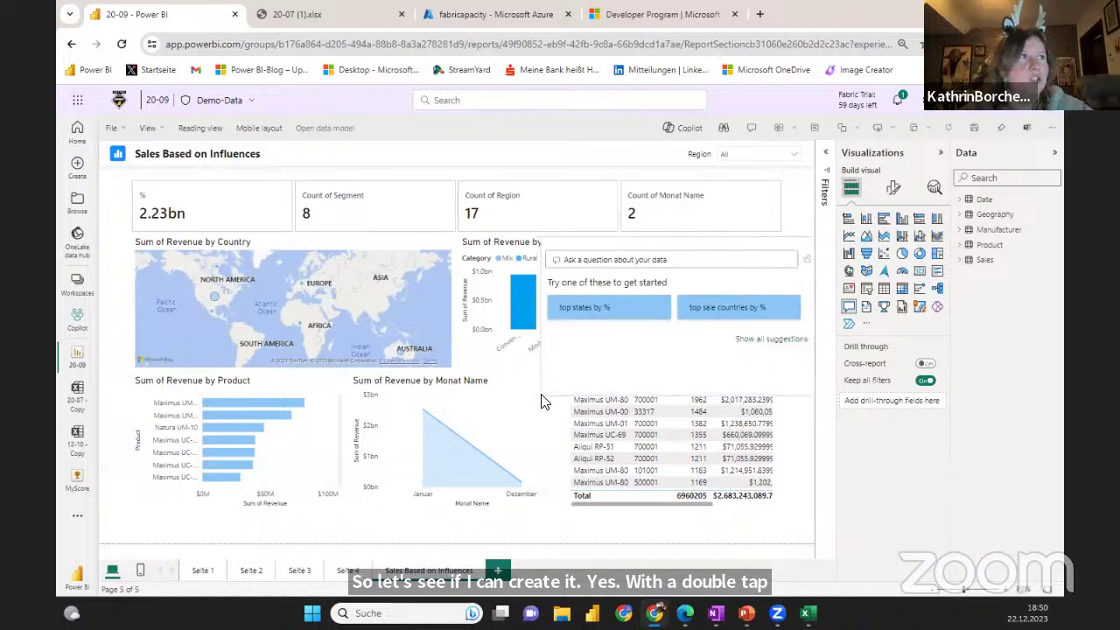
# Ask the Q&A visual the suggested question "top states by %" and extend it to "top states by % as table".
pyautogui.click(626, 315)
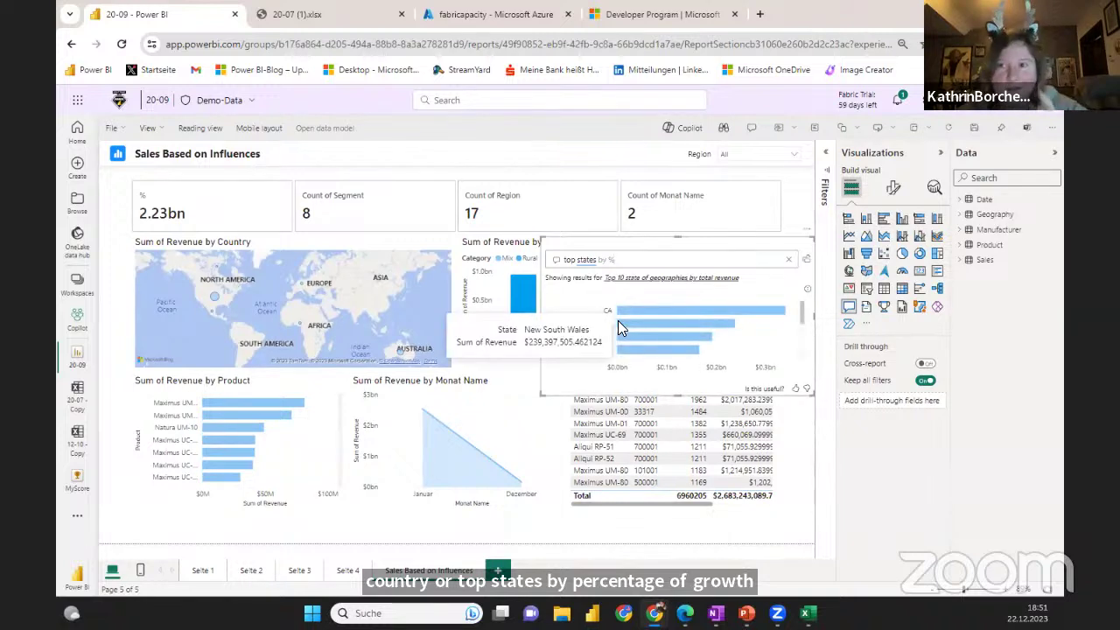
pyautogui.click(616, 260)
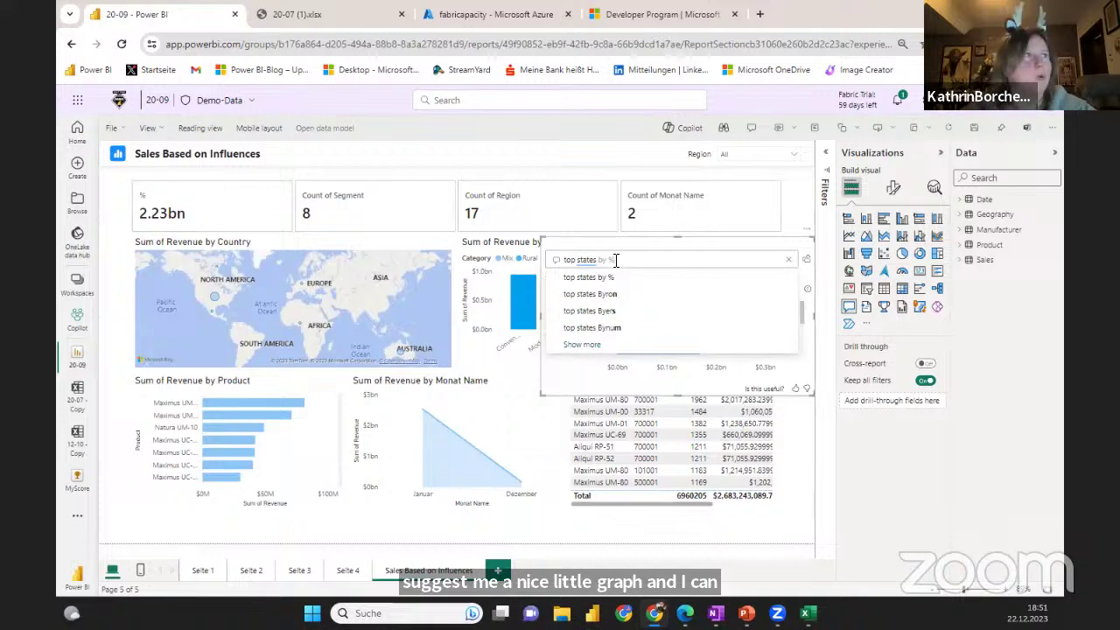
pyautogui.write('as tab')
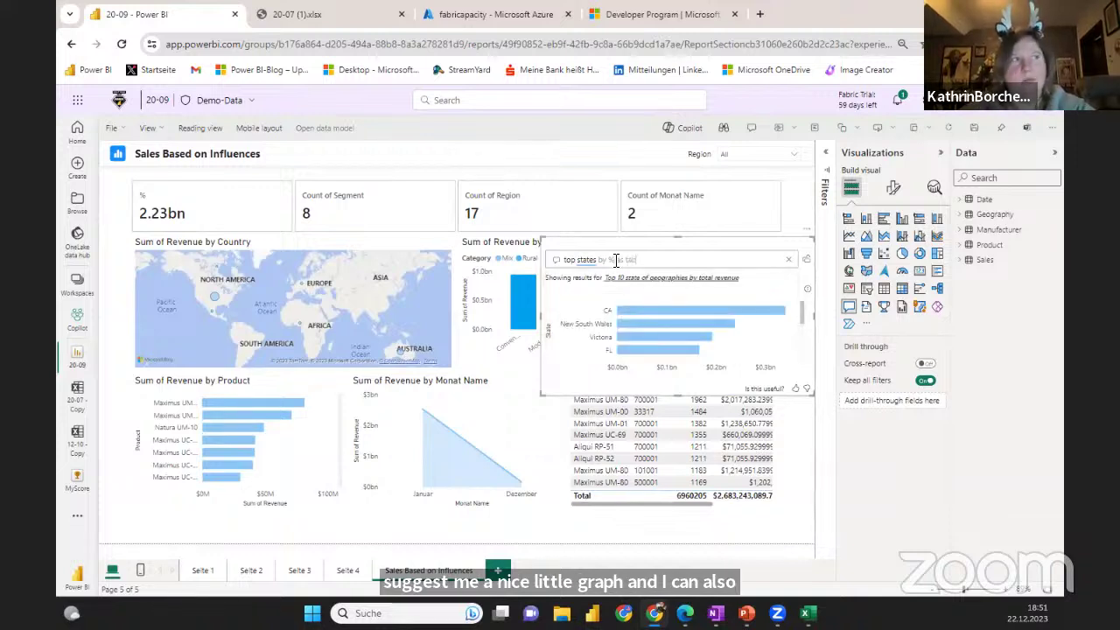
pyautogui.write('le')
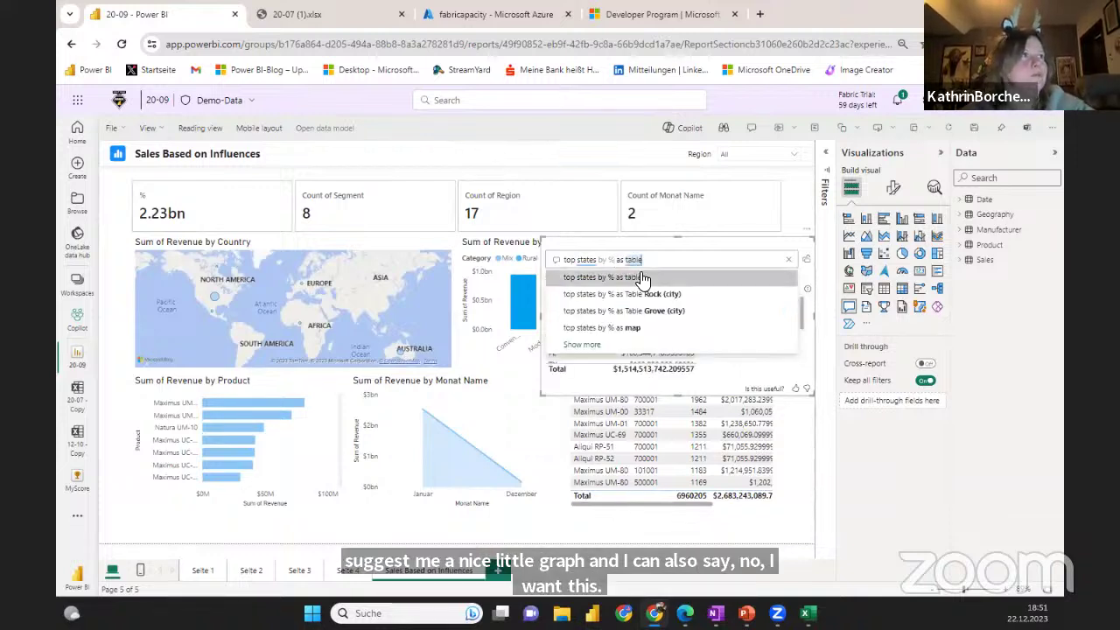
pyautogui.click(641, 278)
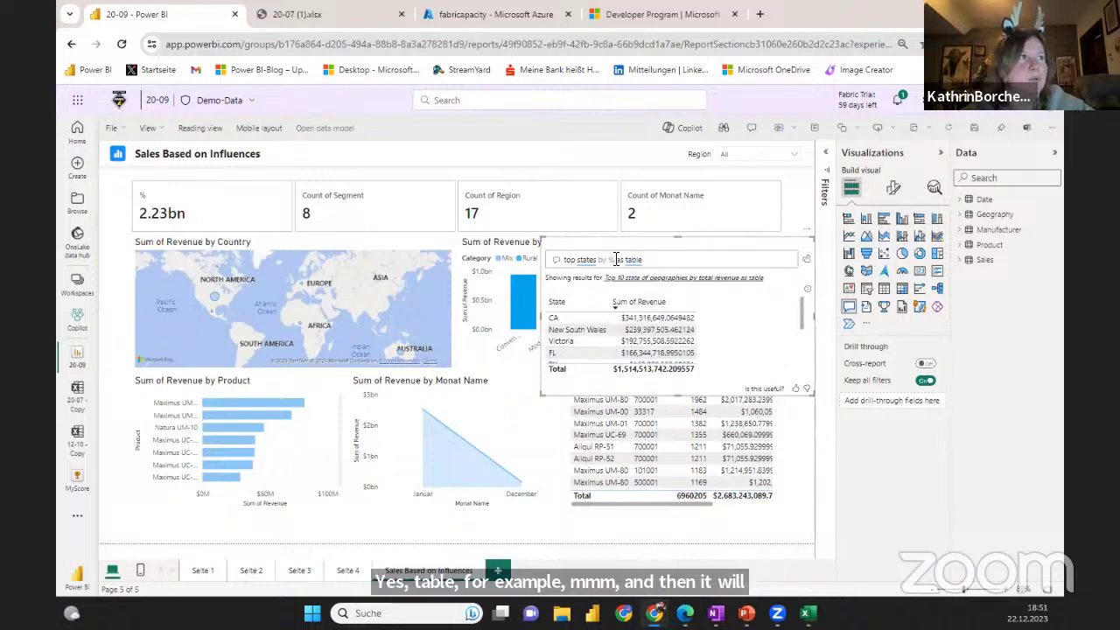
# Move the Q&A visual down over the lower part of the segment chart and the product table, and clear the selection.
pyautogui.moveTo(623, 324)
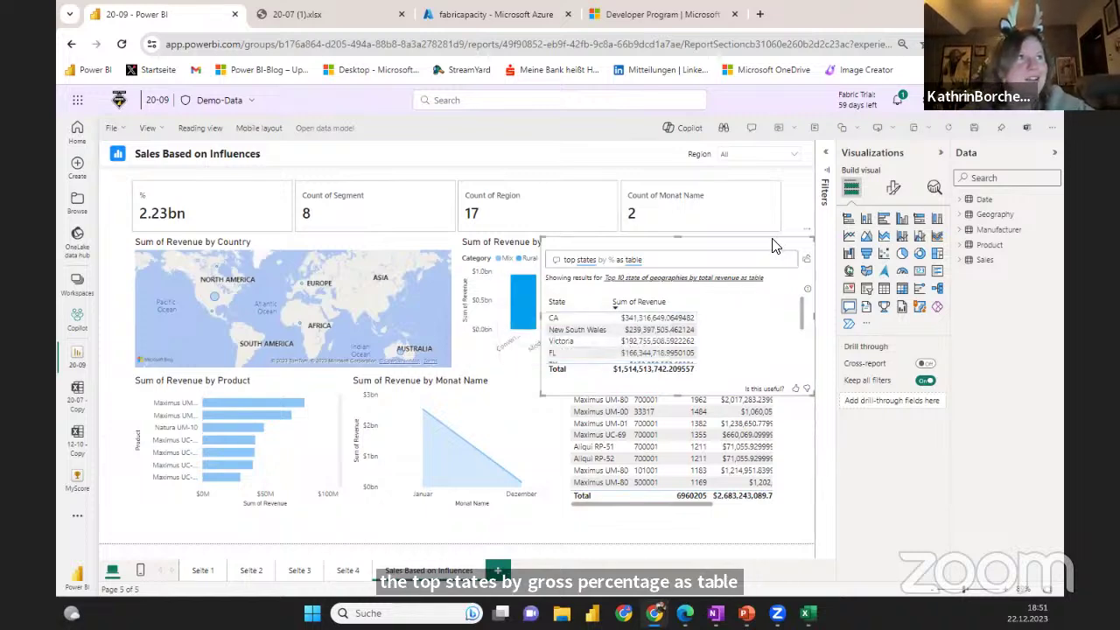
pyautogui.moveTo(725, 253); pyautogui.dragTo(711, 354)
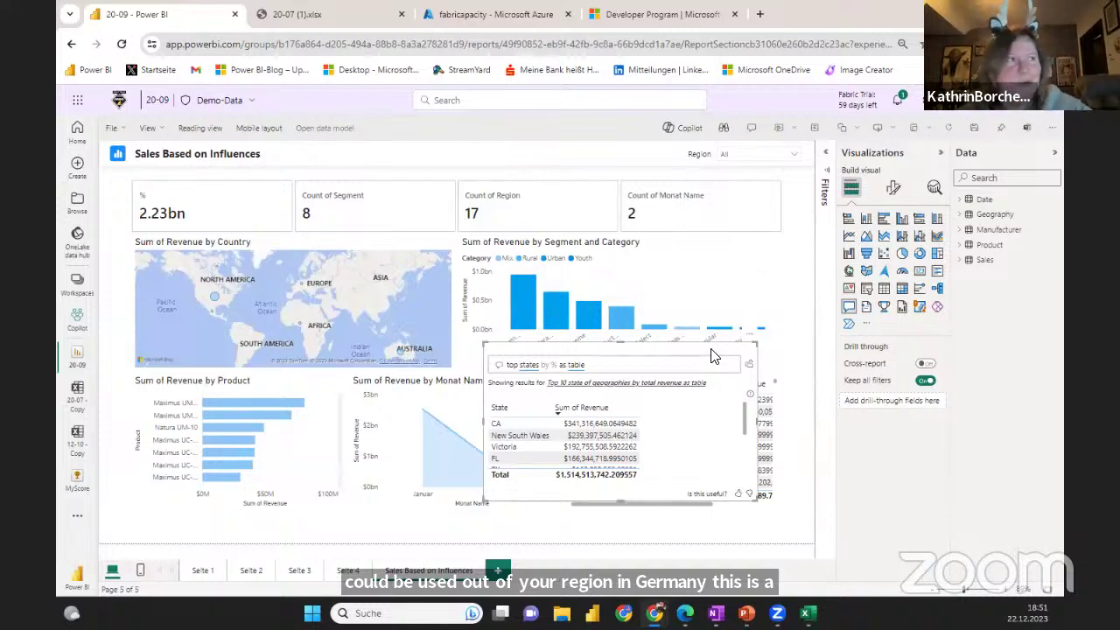
pyautogui.moveTo(681, 353); pyautogui.dragTo(695, 325)
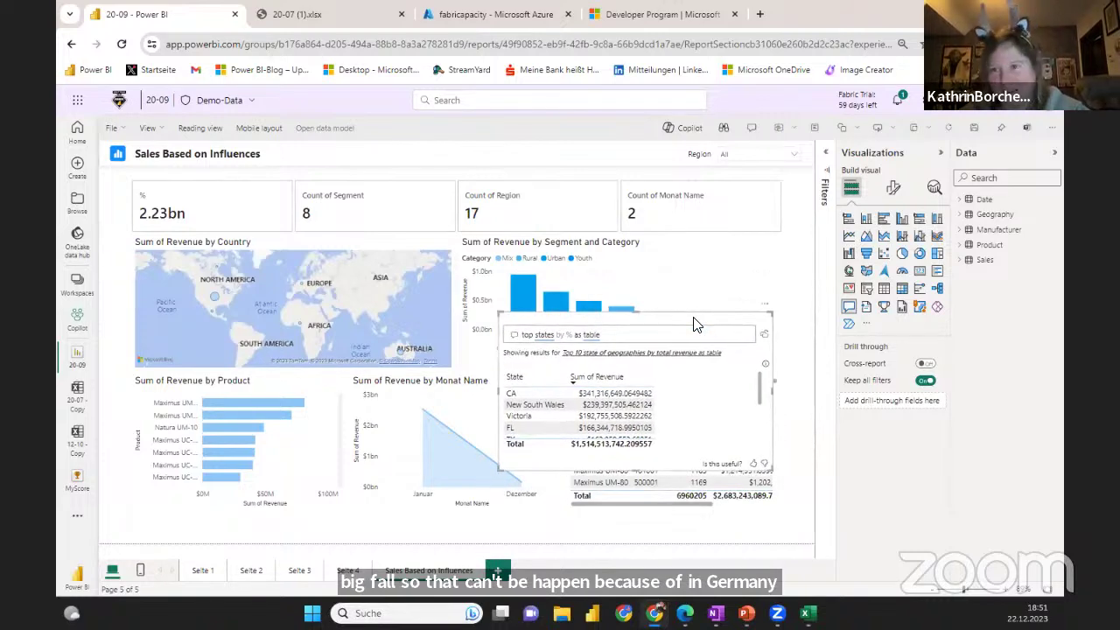
pyautogui.click(781, 260)
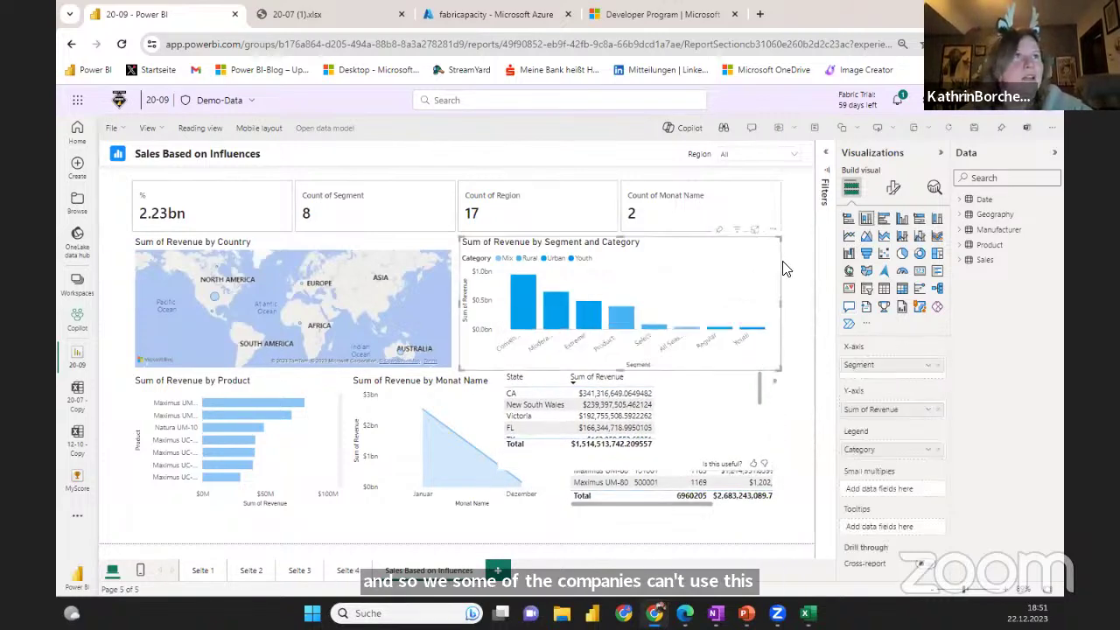
pyautogui.click(785, 268)
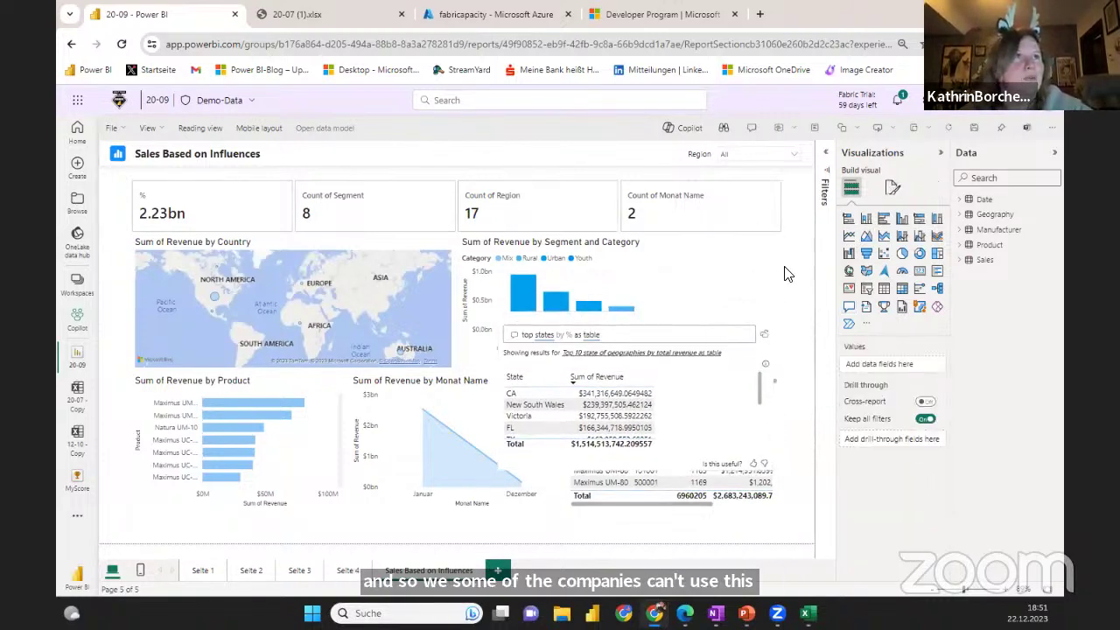
# Add a decomposition tree between the map and the segment chart, with Revenue from the Sales table as the analyzed field.
pyautogui.click(938, 290)
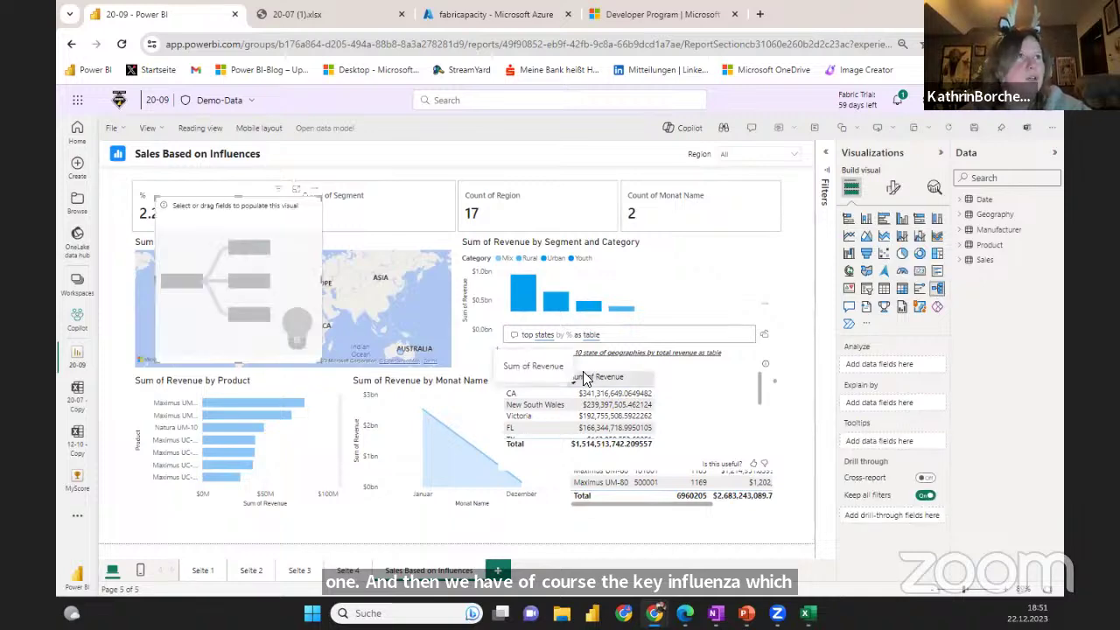
pyautogui.moveTo(297, 292); pyautogui.dragTo(569, 287)
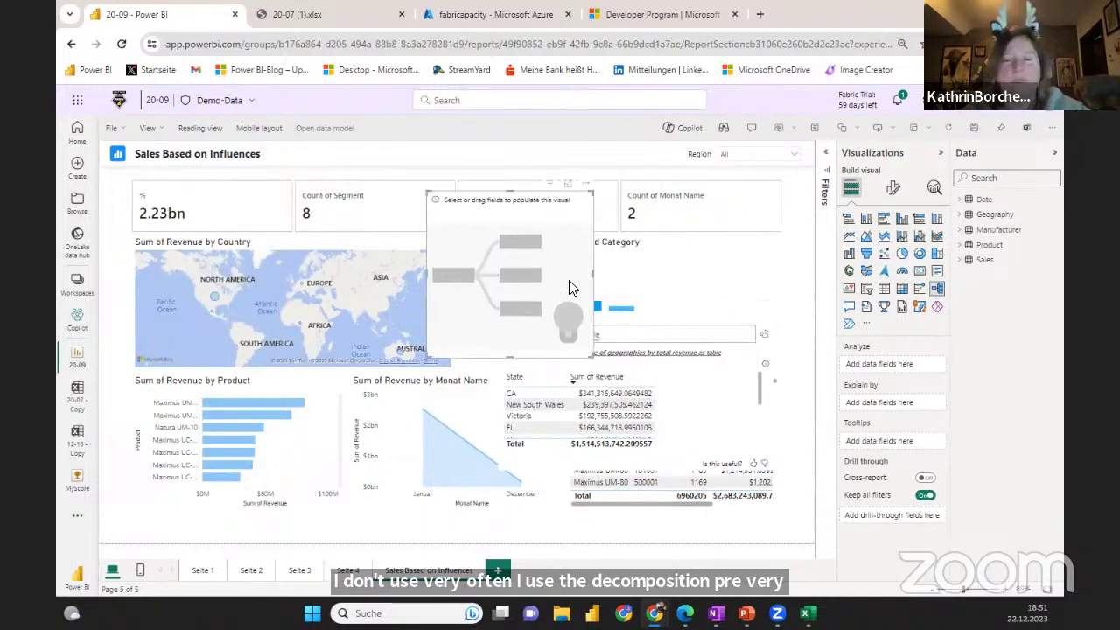
pyautogui.click(969, 261)
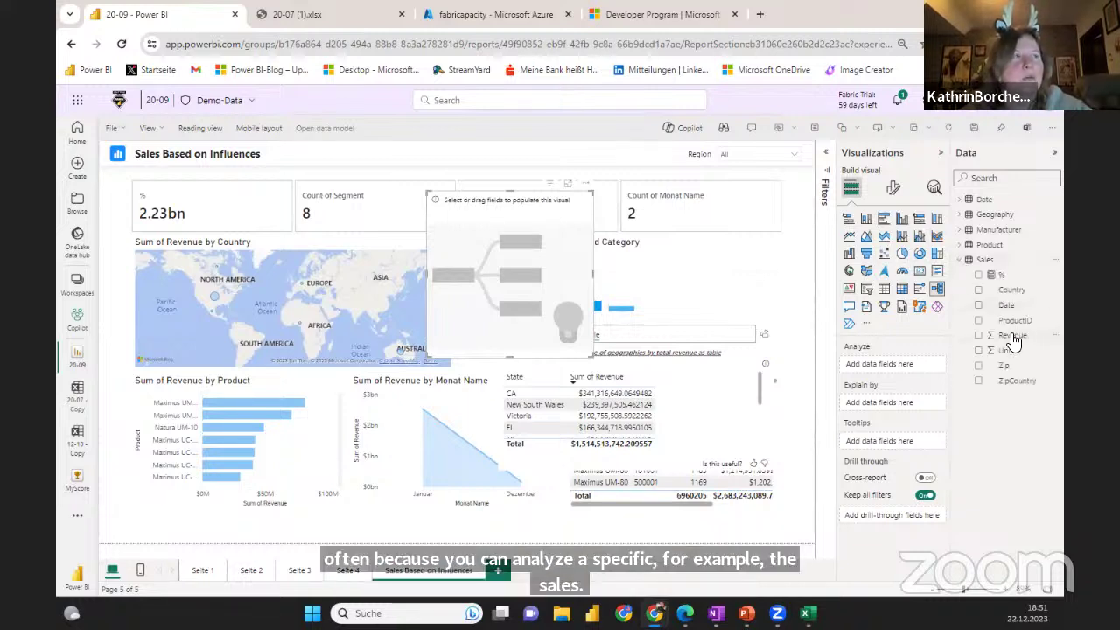
pyautogui.moveTo(1010, 341); pyautogui.dragTo(883, 364)
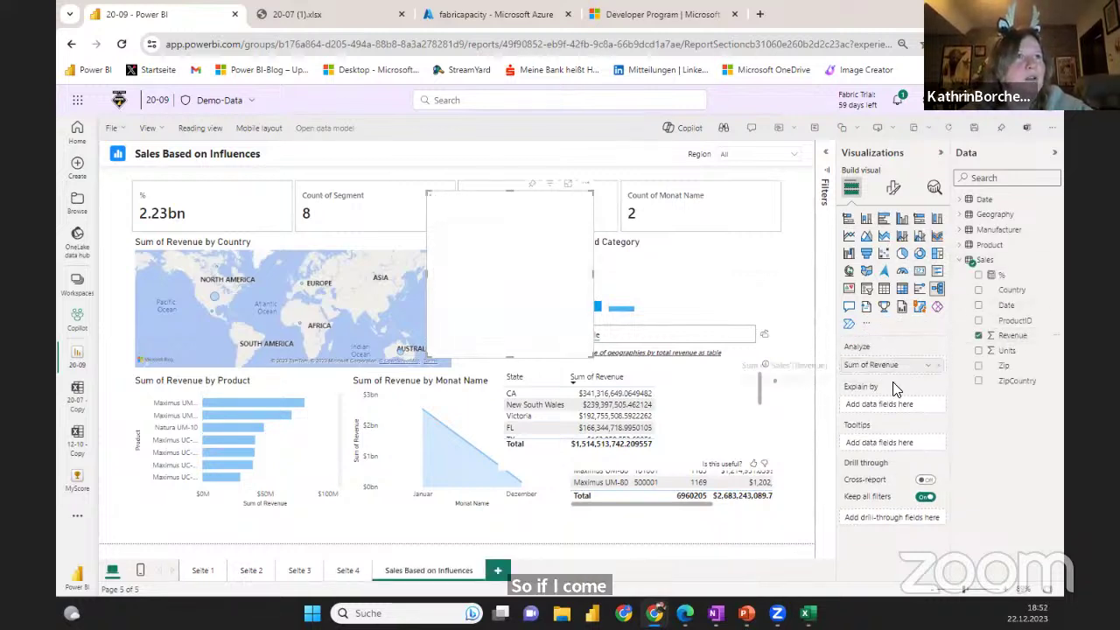
# Add Category, Product and Segment from the Product table as the decomposition tree's explain-by fields.
pyautogui.click(967, 246)
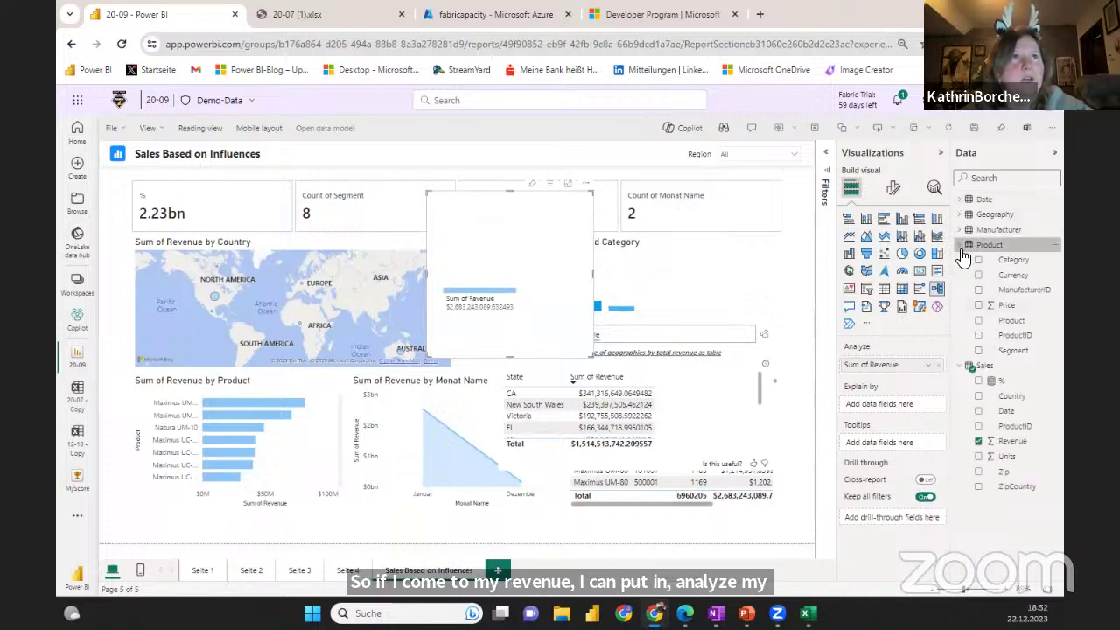
pyautogui.click(978, 259)
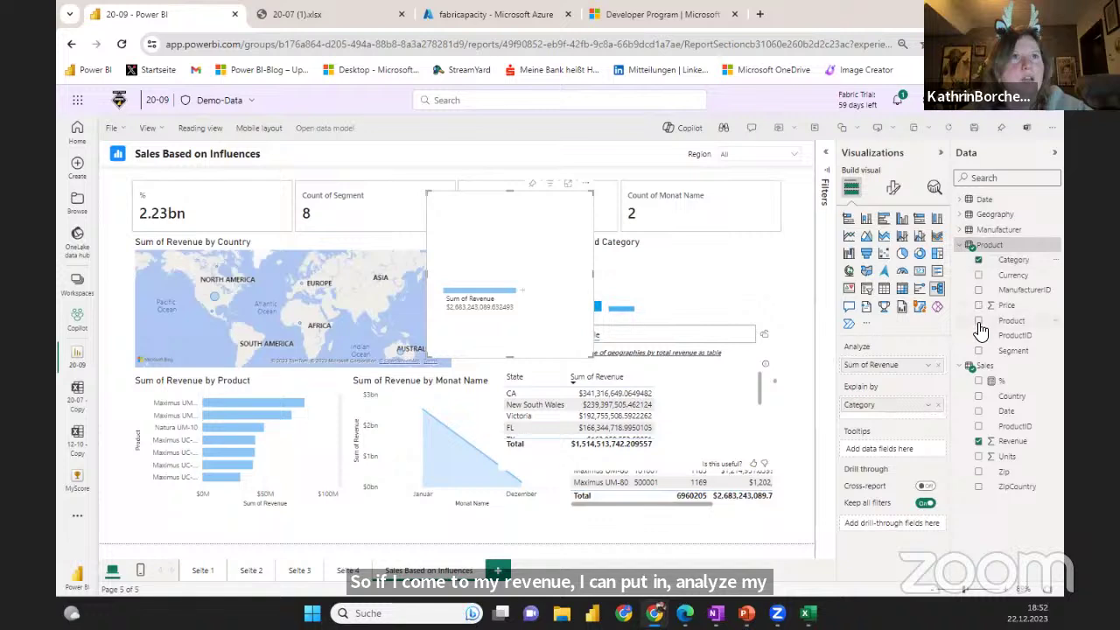
pyautogui.click(978, 321)
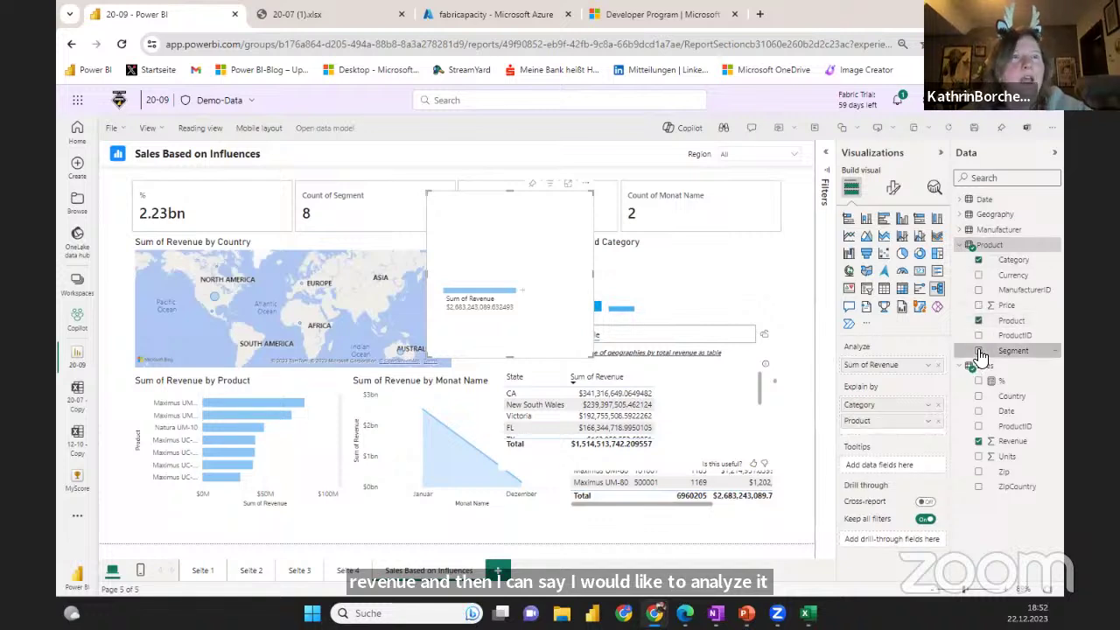
pyautogui.click(978, 351)
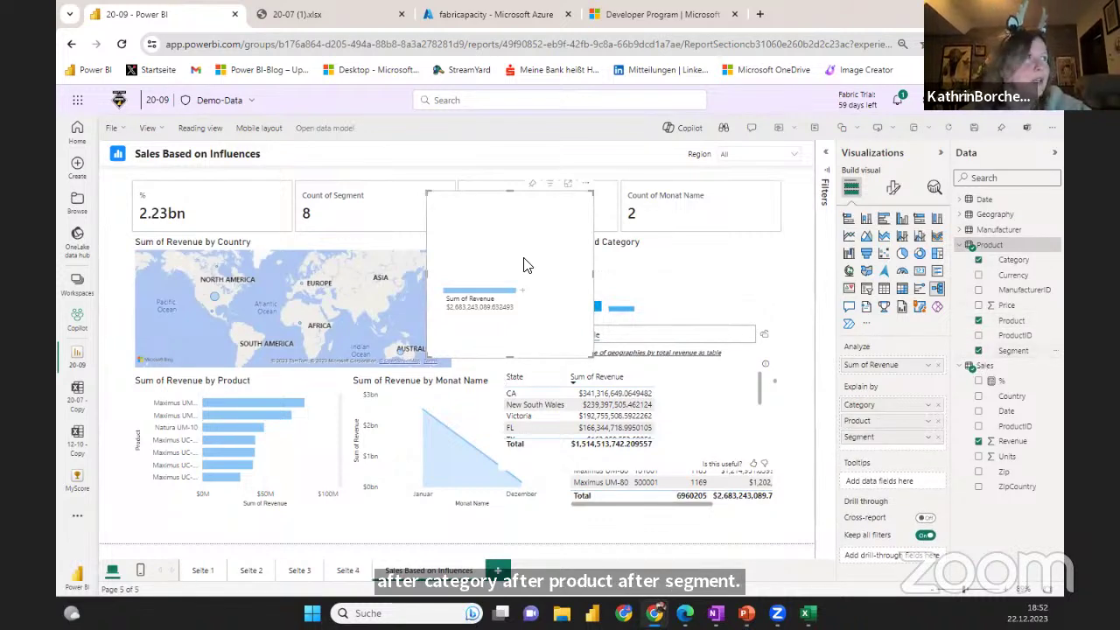
# Split Sum of Revenue by Category in the decomposition tree and enlarge the visual down over the Q&A table.
pyautogui.click(523, 292)
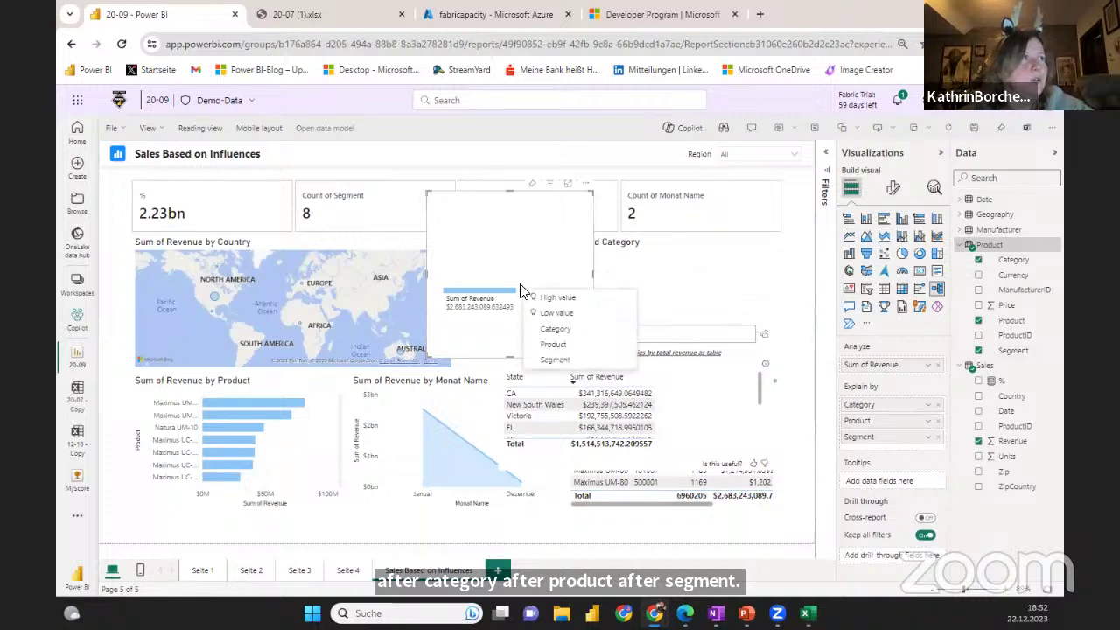
pyautogui.click(554, 328)
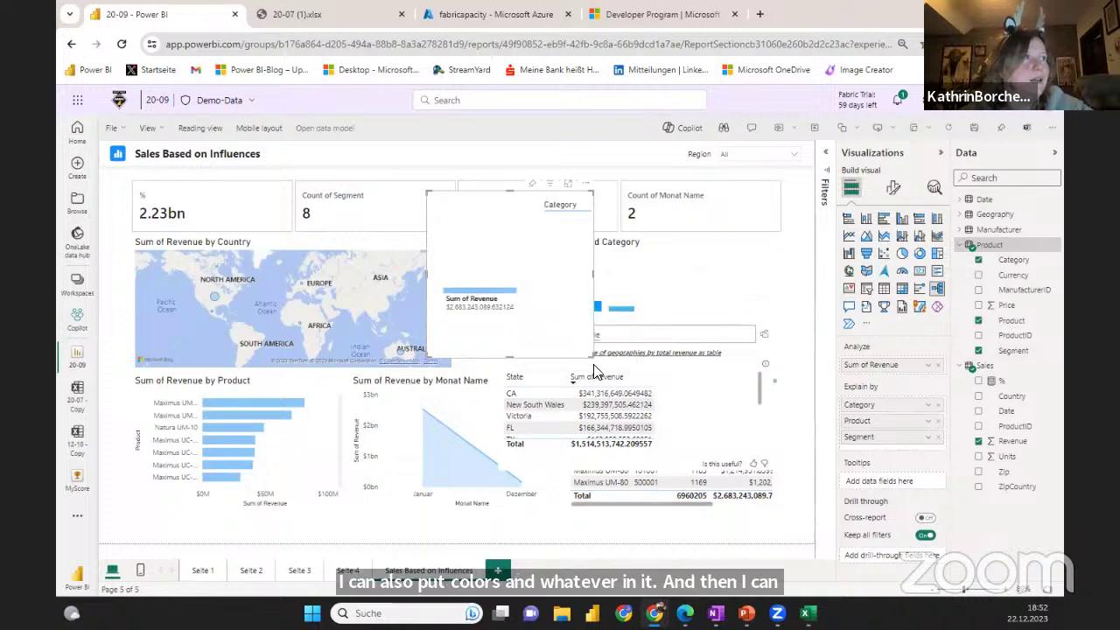
pyautogui.moveTo(589, 357); pyautogui.dragTo(813, 457)
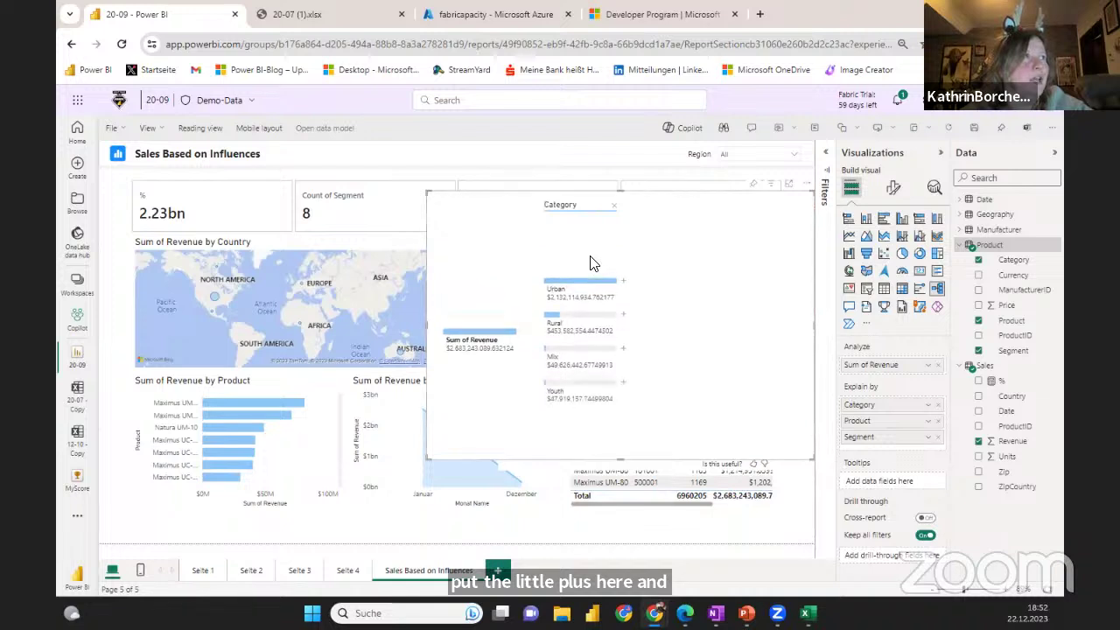
# Break down the Urban category by Product and move the decomposition tree over the Count of Segment card and part of the map.
pyautogui.click(623, 285)
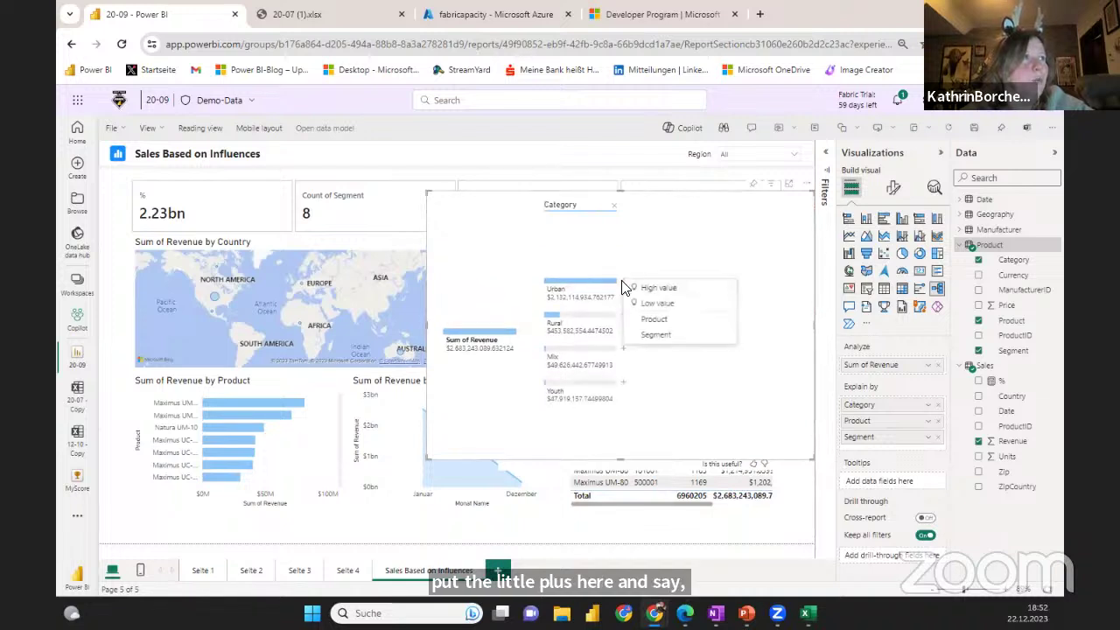
pyautogui.click(656, 320)
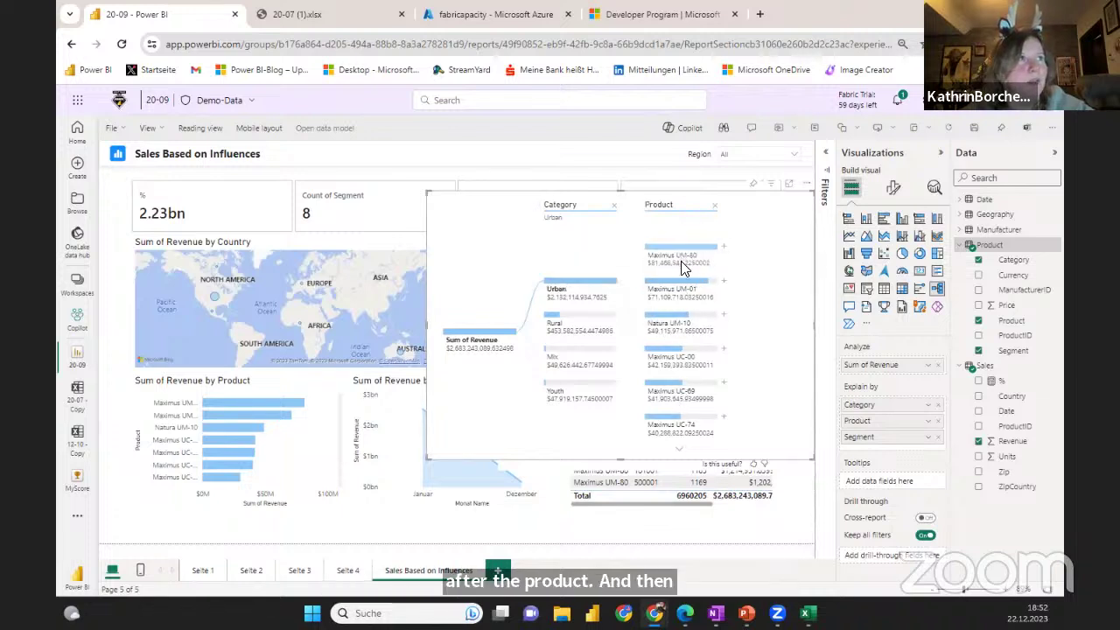
pyautogui.moveTo(686, 289)
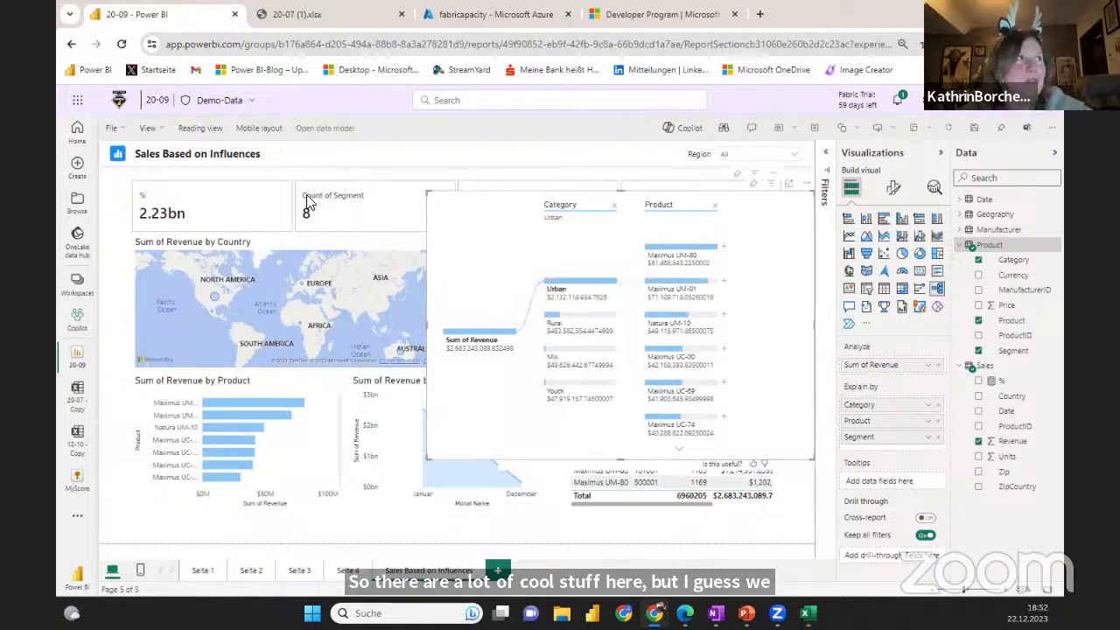
pyautogui.moveTo(435, 215); pyautogui.dragTo(347, 177)
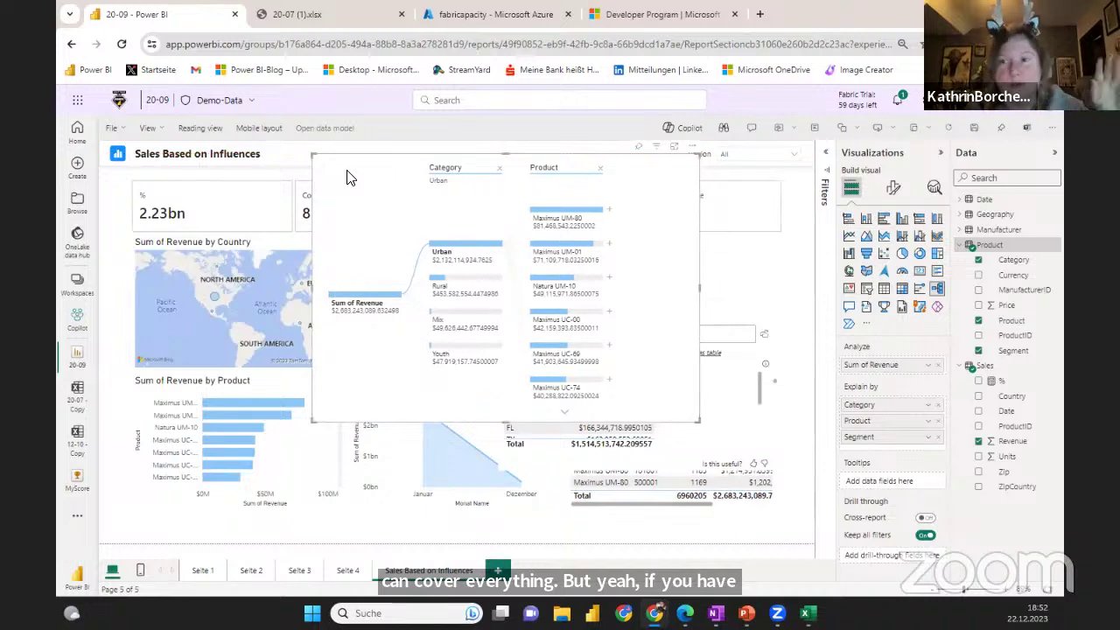
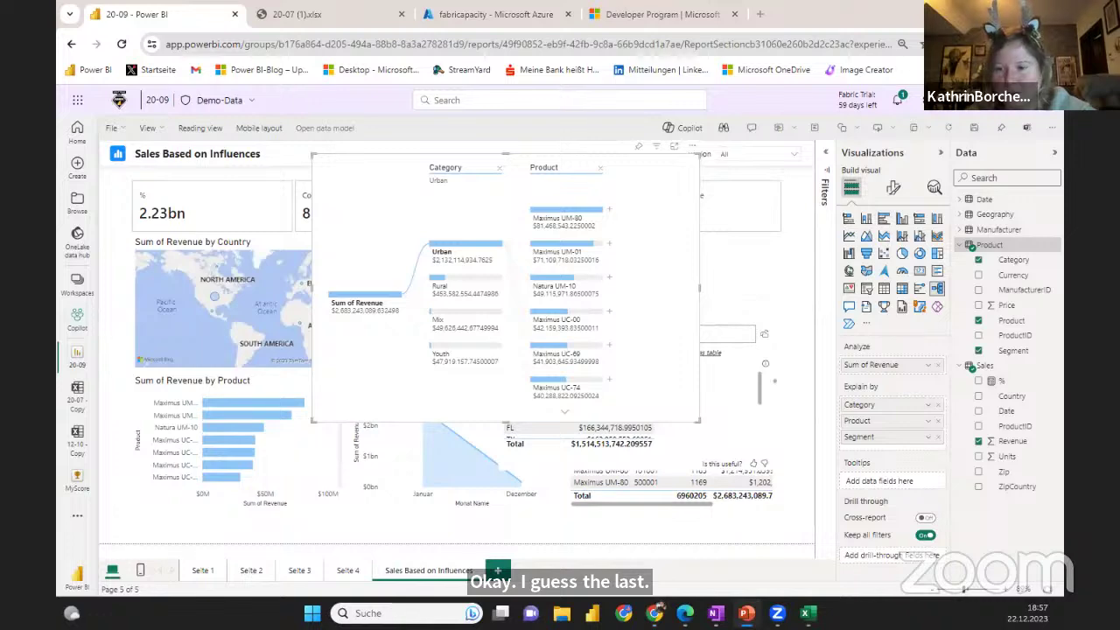
pyautogui.hotkey('alt', 'Tab')
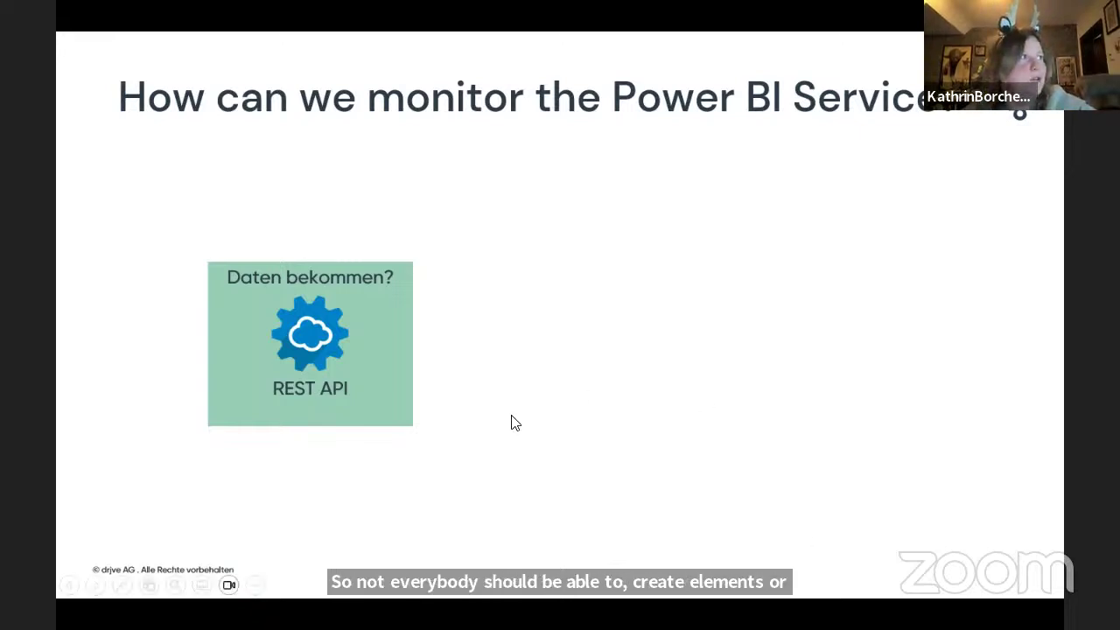
pyautogui.click(395, 474)
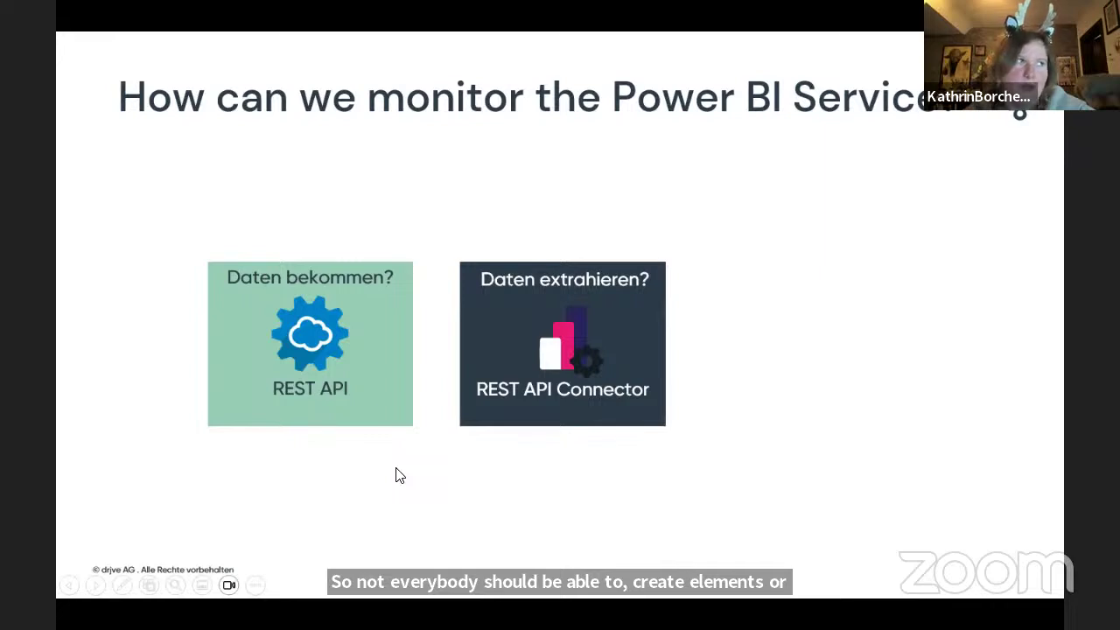